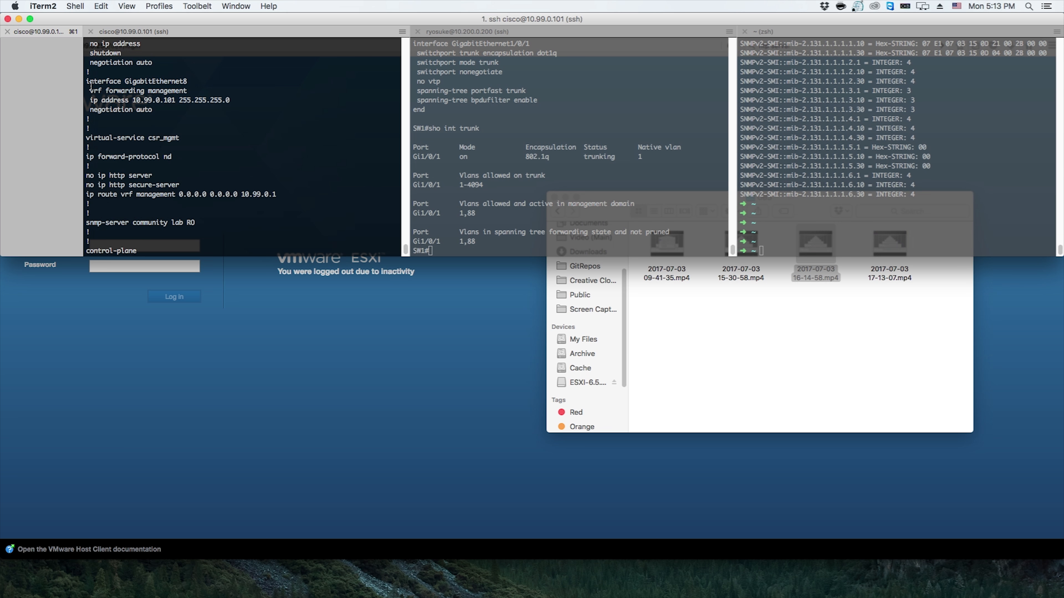
Remove the IP address 10.99.0.101 255.255.255.0 from interface GigabitEthernet 8 on R1
{"action": "left_click_drag", "start_coordinate": [90, 100], "coordinate": [231, 100]}
{"action": "key", "text": "super+c"}
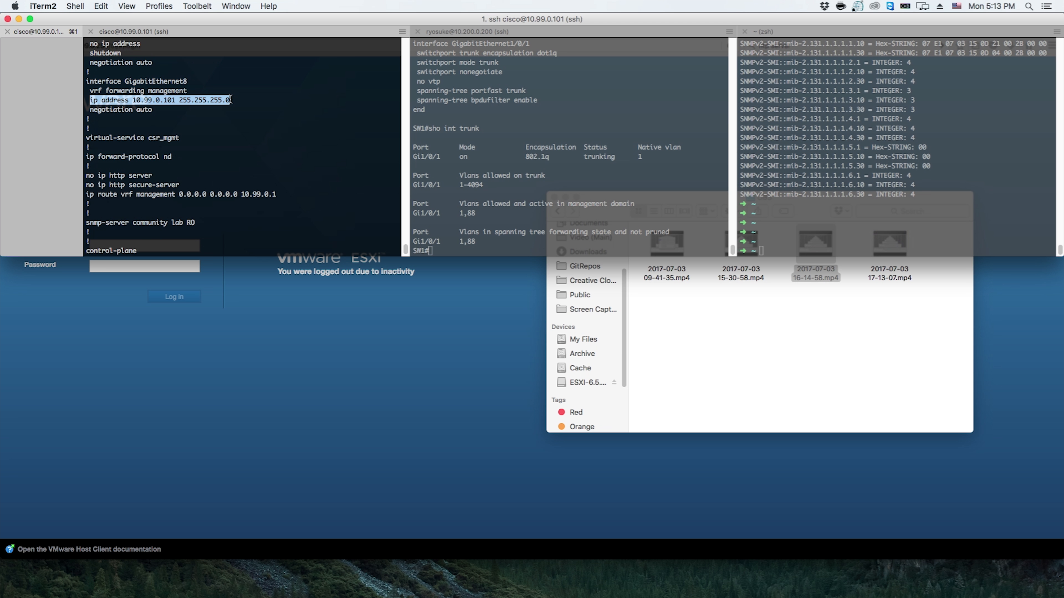
{"action": "type", "text": "conf t"}
{"action": "key", "text": "Return"}
{"action": "type", "text": "int gig 8"}
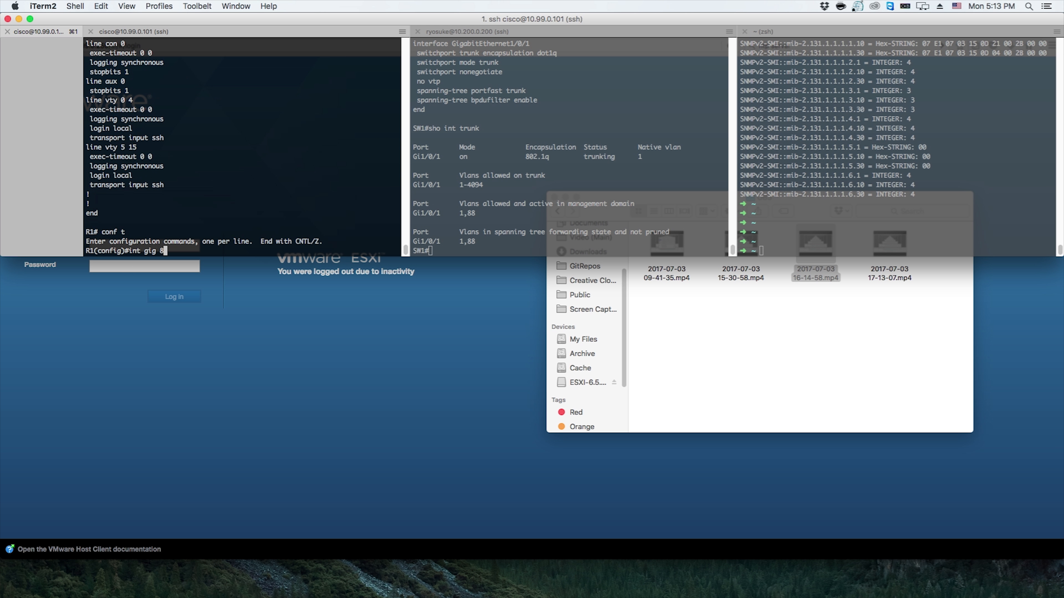
{"action": "key", "text": "Return"}
{"action": "type", "text": "no"}
{"action": "key", "text": "super+v"}
{"action": "key", "text": "Return"}
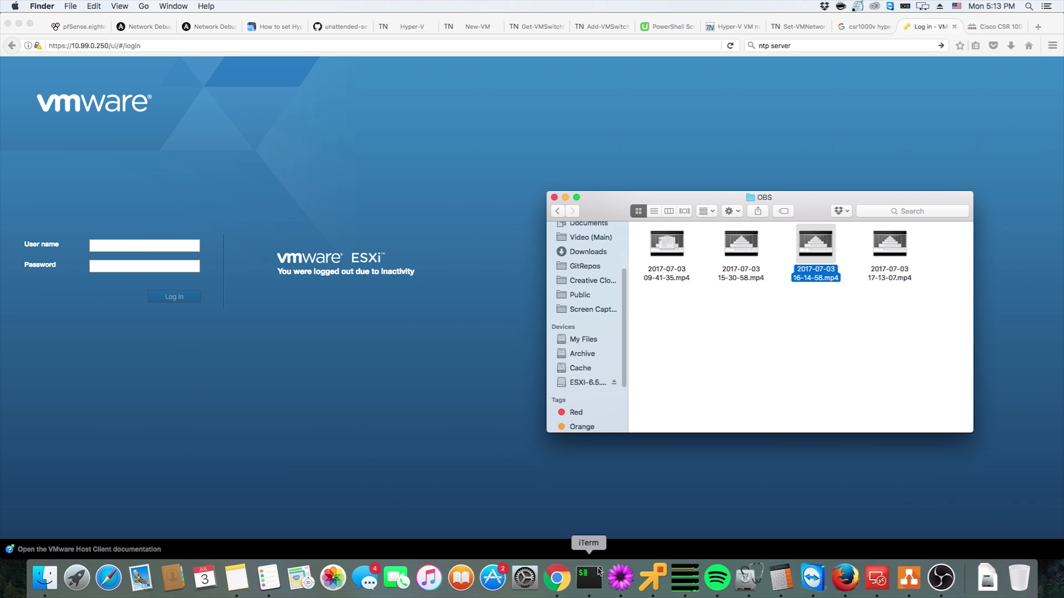
Switch to the CSR 1000v console in VMware Remote Console and re-enter global configuration mode on R1
{"action": "left_click", "coordinate": [653, 577]}
{"action": "key", "text": "Return"}
{"action": "key", "text": "Return"}
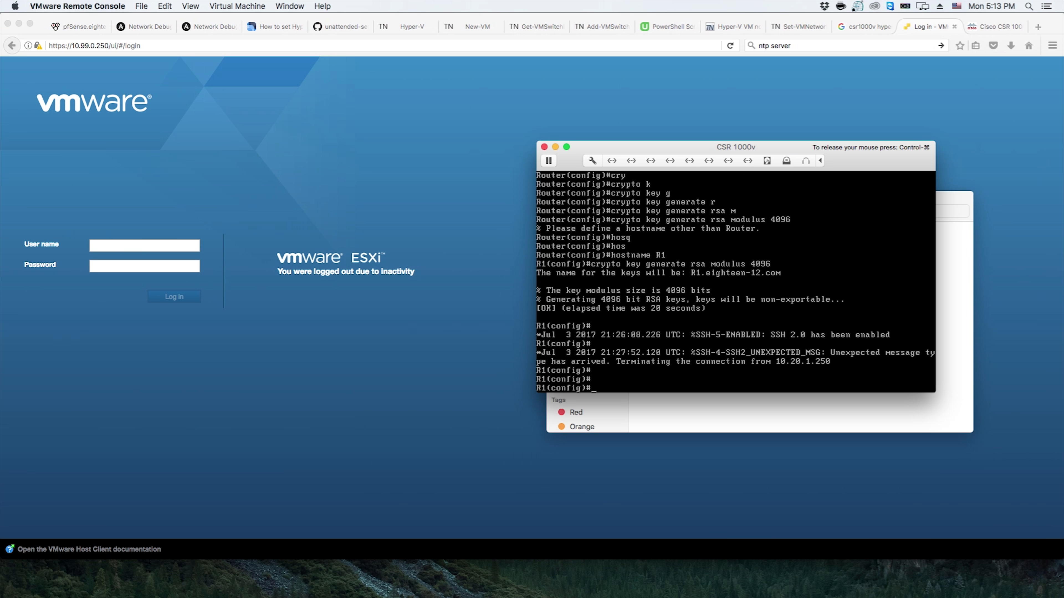
{"action": "type", "text": "exit"}
{"action": "key", "text": "Return"}
{"action": "key", "text": "Return"}
{"action": "key", "text": "Return"}
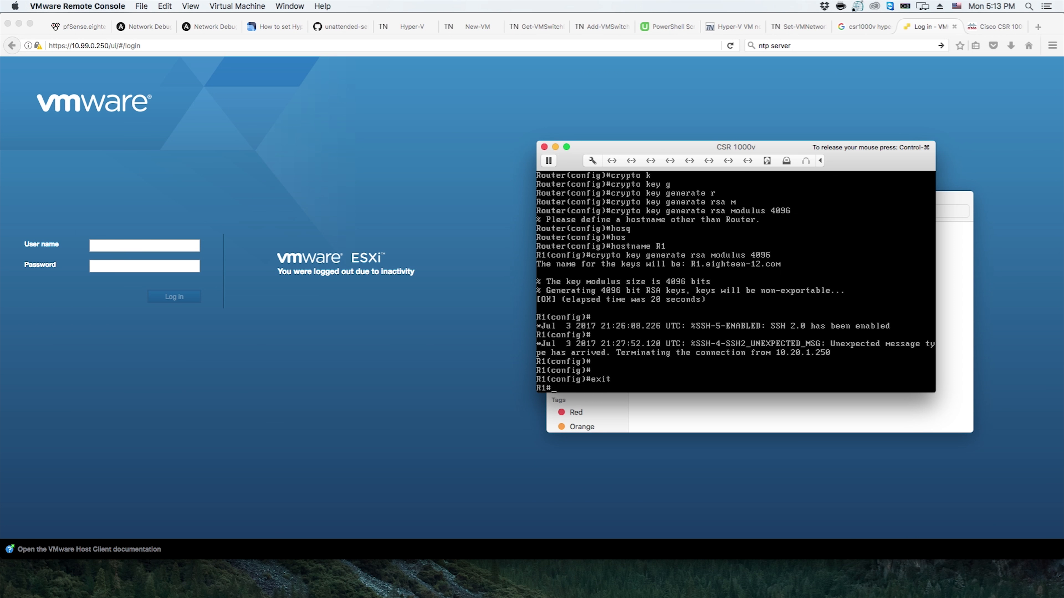
{"action": "type", "text": "conf t"}
{"action": "key", "text": "Return"}
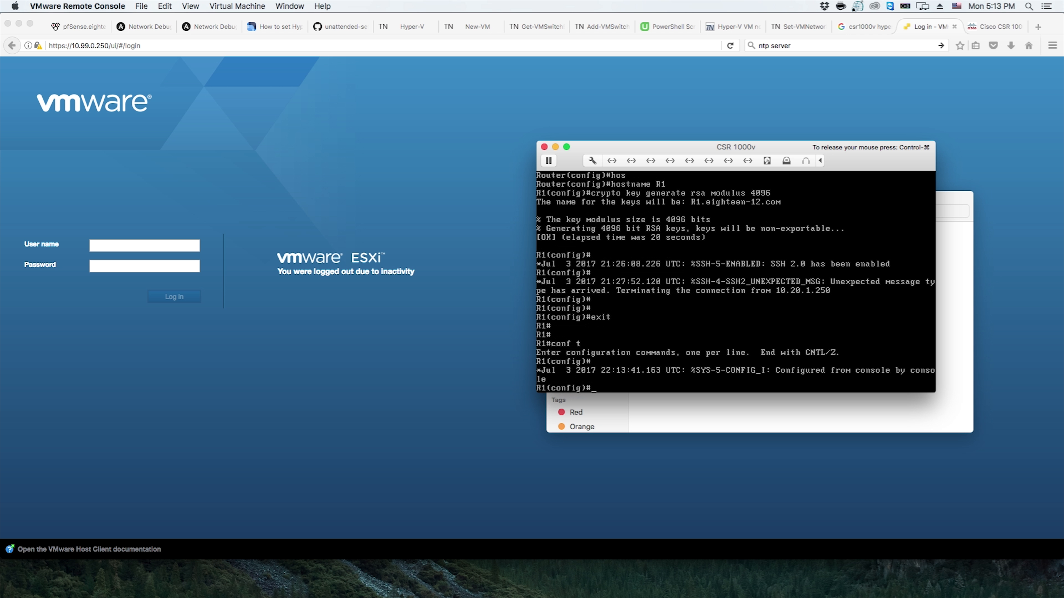
Delete subinterface gig 1.88, remove the IP address from GigabitEthernet 1, and end the configuration session
{"action": "type", "text": "no int gig 1.88"}
{"action": "key", "text": "Return"}
{"action": "type", "text": "int gig"}
{"action": "key", "text": "Tab"}
{"action": "type", "text": "1"}
{"action": "key", "text": "Return"}
{"action": "type", "text": "no ip add"}
{"action": "key", "text": "Tab"}
{"action": "key", "text": "Return"}
{"action": "type", "text": "end"}
{"action": "key", "text": "Return"}
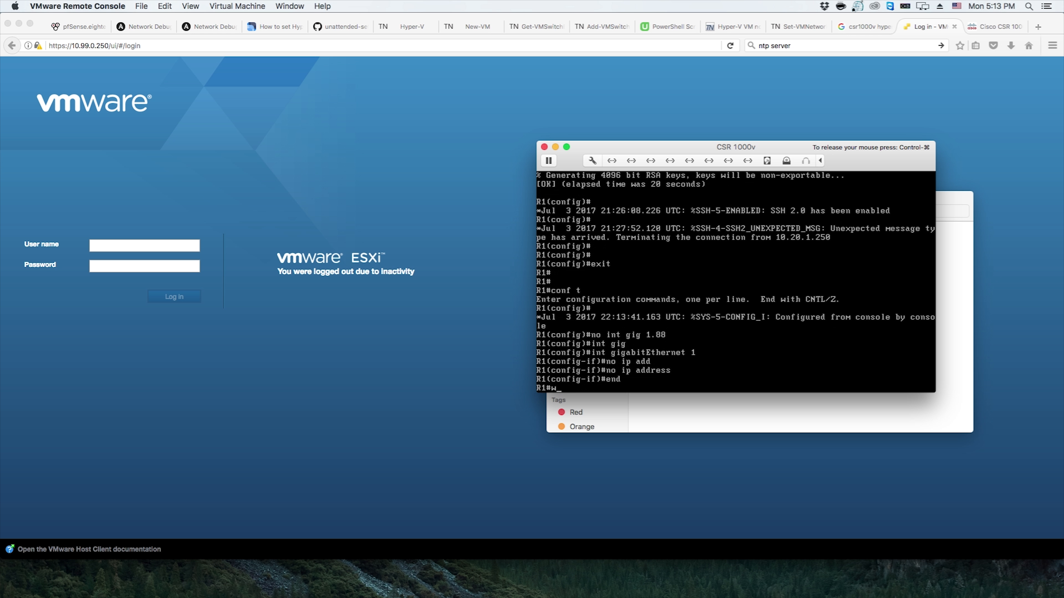
Save R1's running configuration with the wr command
{"action": "type", "text": "w"}
{"action": "key", "text": "Return"}
{"action": "type", "text": "rwr"}
{"action": "key", "text": "Return"}
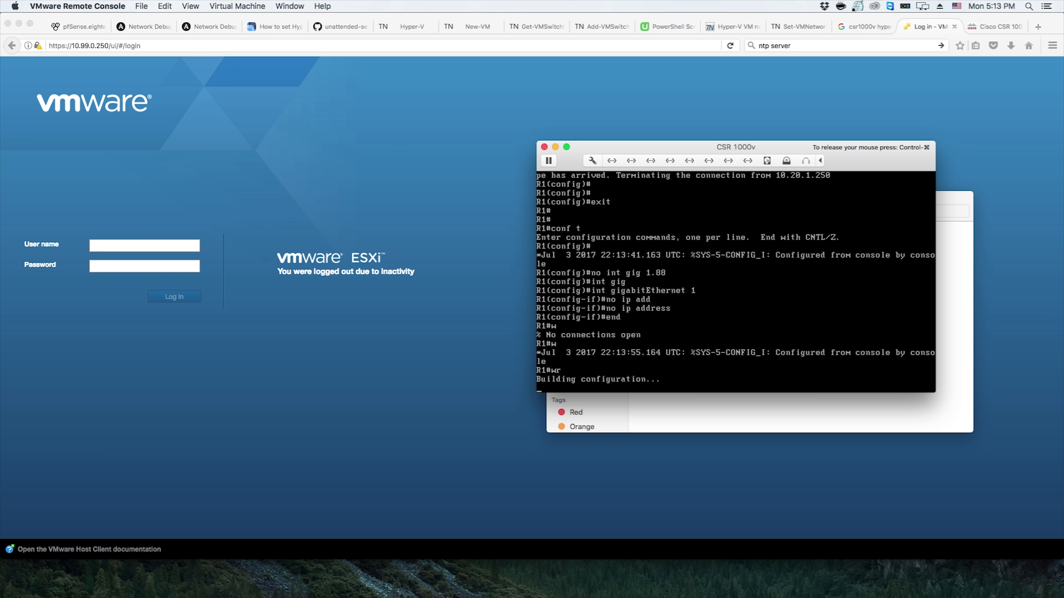
{"action": "key", "text": "Return"}
{"action": "key", "text": "Return"}
{"action": "key", "text": "Return"}
Display R1's running configuration and review it through to the end, checking the interface addresses
{"action": "type", "text": "show run"}
{"action": "key", "text": "Return"}
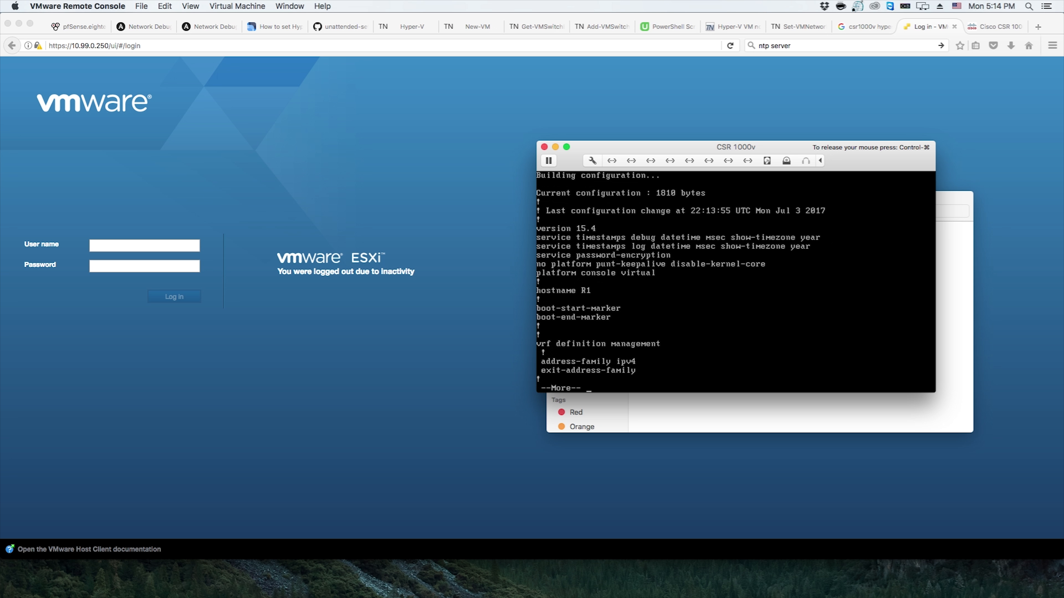
{"action": "key", "text": "space"}
{"action": "key", "text": "space"}
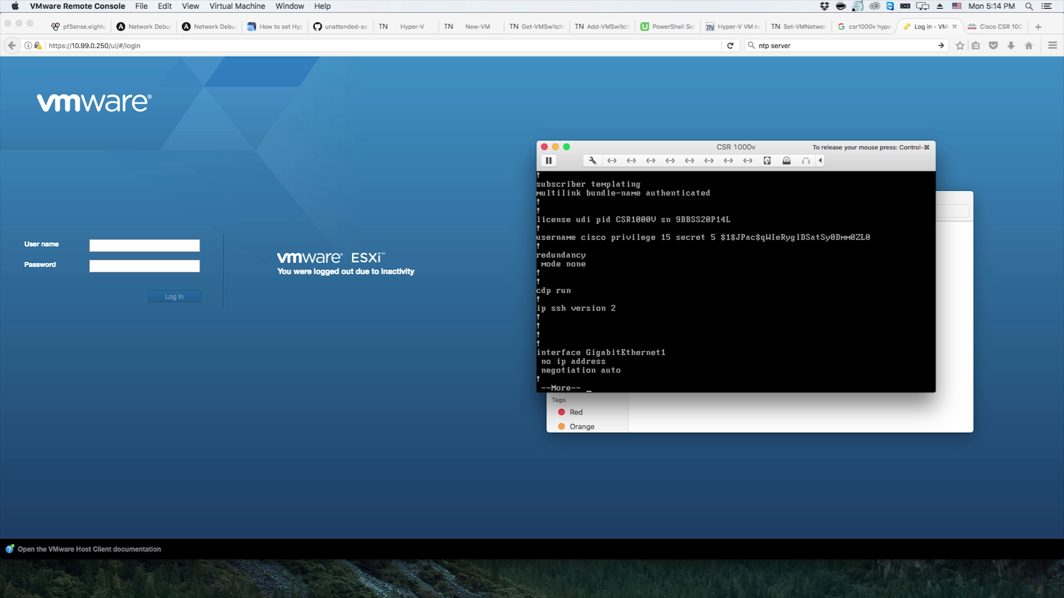
{"action": "key", "text": "space"}
{"action": "key", "text": "space"}
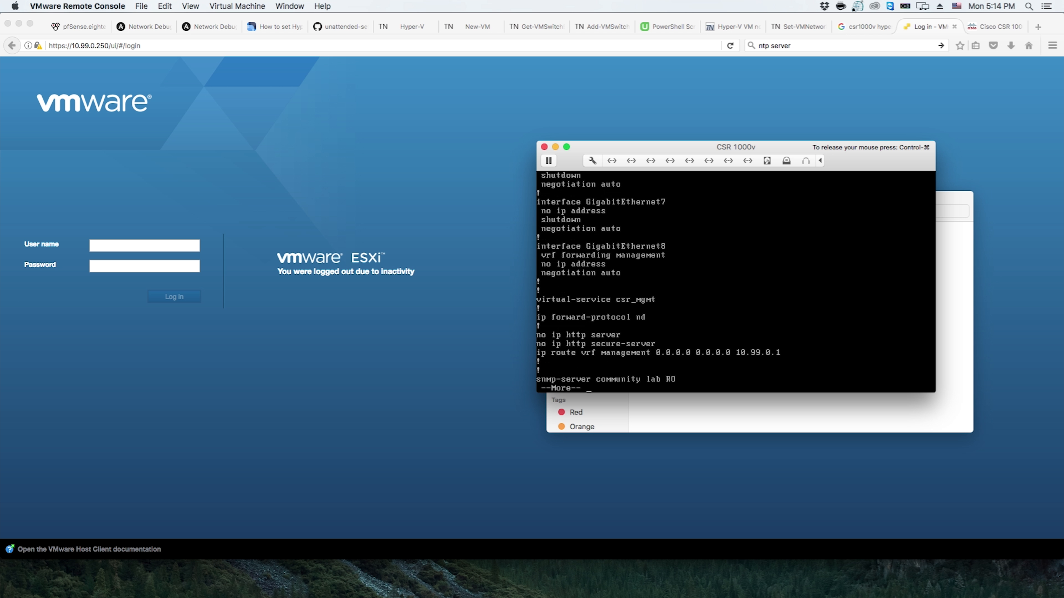
{"action": "key", "text": "space"}
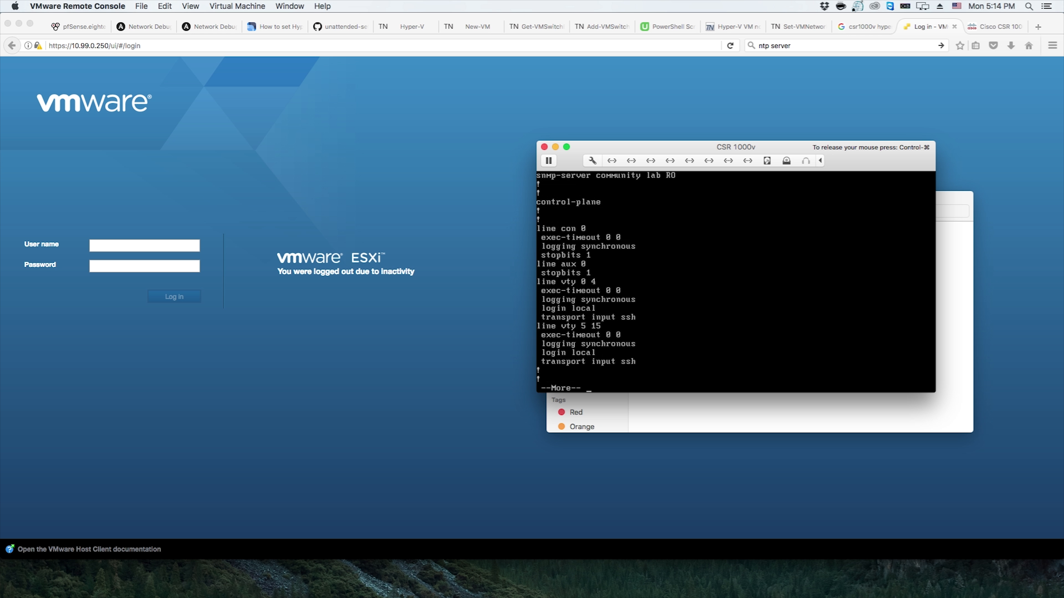
{"action": "key", "text": "space"}
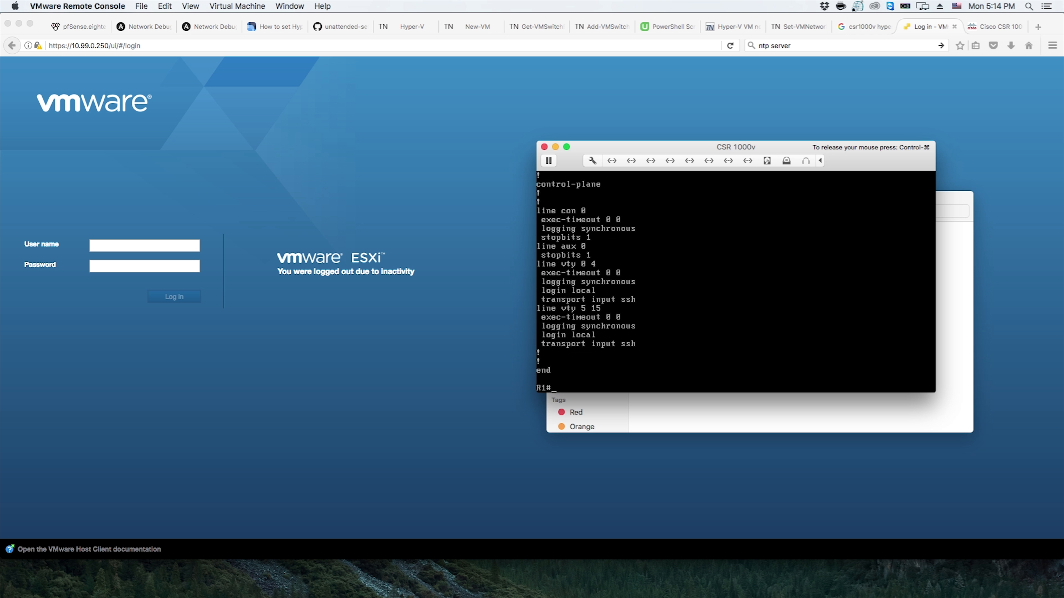
Write R1's configuration to memory once more
{"action": "type", "text": "w"}
{"action": "key", "text": "Return"}
{"action": "type", "text": "rw"}
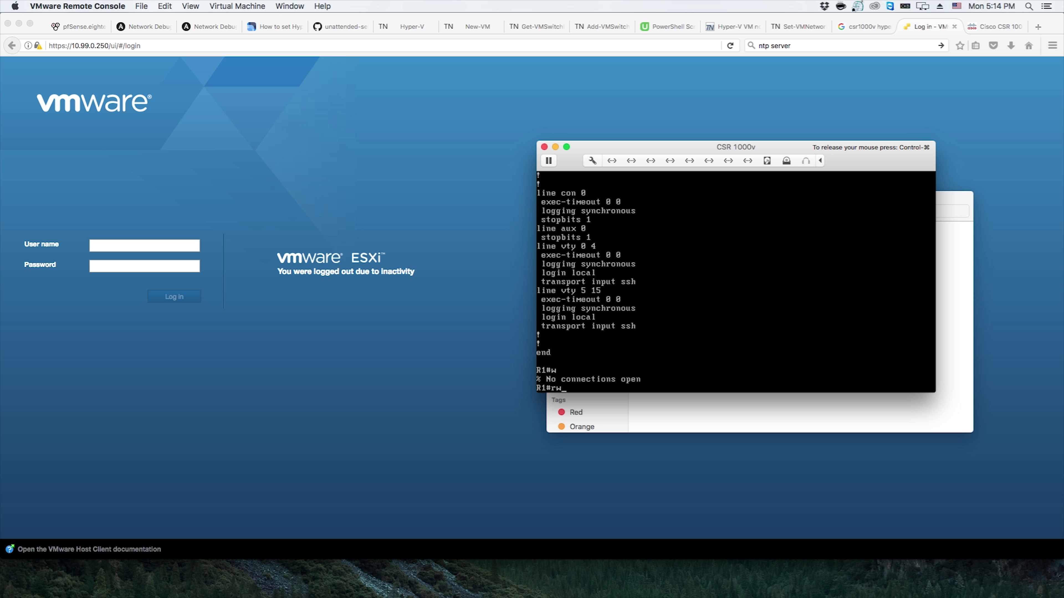
{"action": "type", "text": "r"}
{"action": "key", "text": "Return"}
{"action": "type", "text": "wr"}
{"action": "key", "text": "Return"}
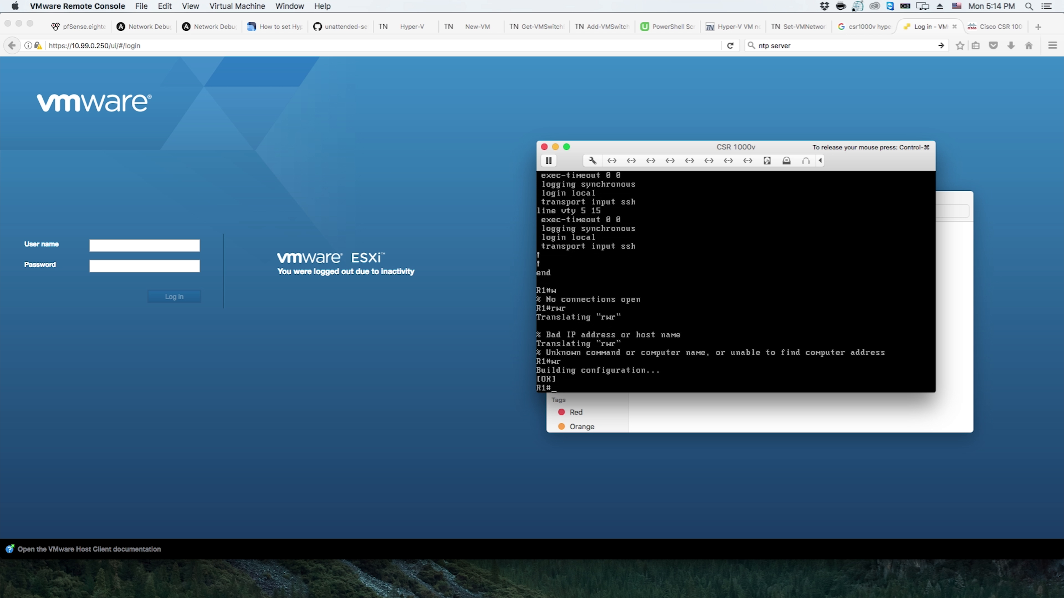
Close the remote console and log in to the ESXi host client in Firefox with the account's user name and password
{"action": "key", "text": "ctrl+super"}
{"action": "left_click", "coordinate": [544, 147]}
{"action": "left_click", "coordinate": [129, 244]}
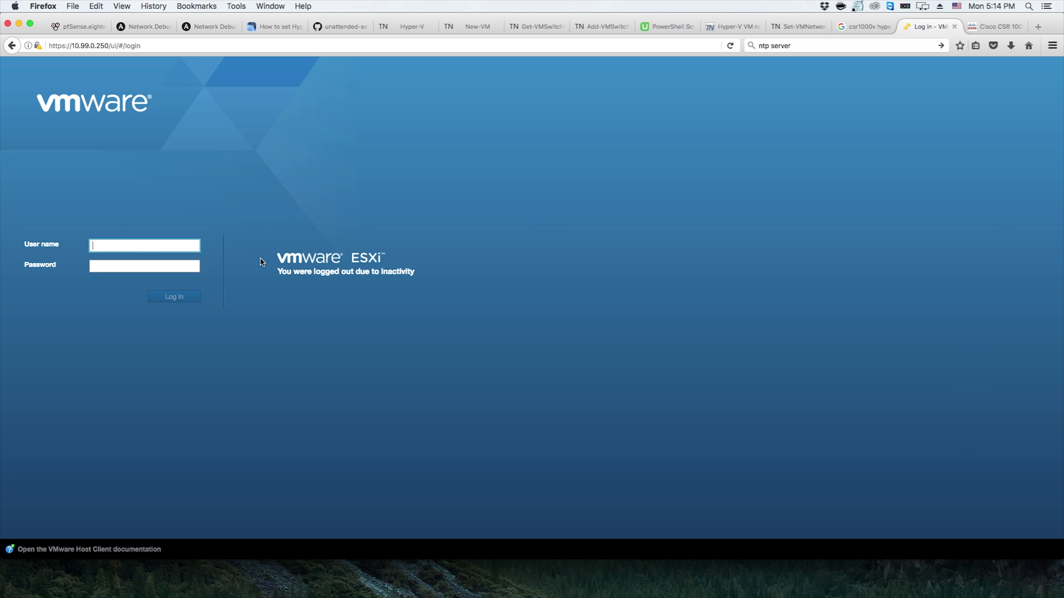
{"action": "type", "text": "levon"}
{"action": "key", "text": "BackSpace"}
{"action": "key", "text": "BackSpace"}
{"action": "key", "text": "BackSpace"}
{"action": "key", "text": "BackSpace"}
{"action": "type", "text": "evon"}
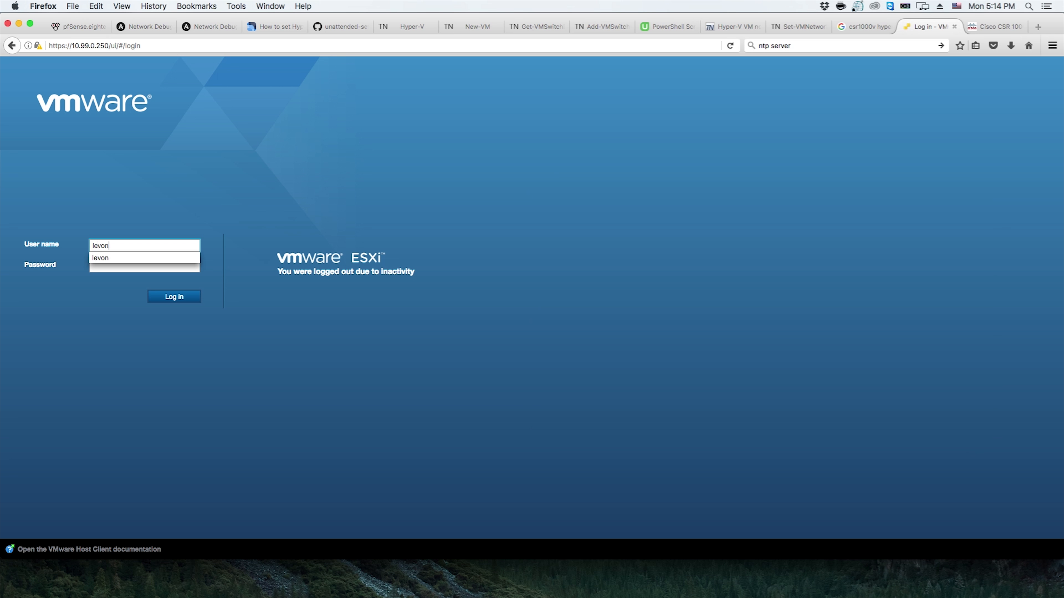
{"action": "key", "text": "Tab"}
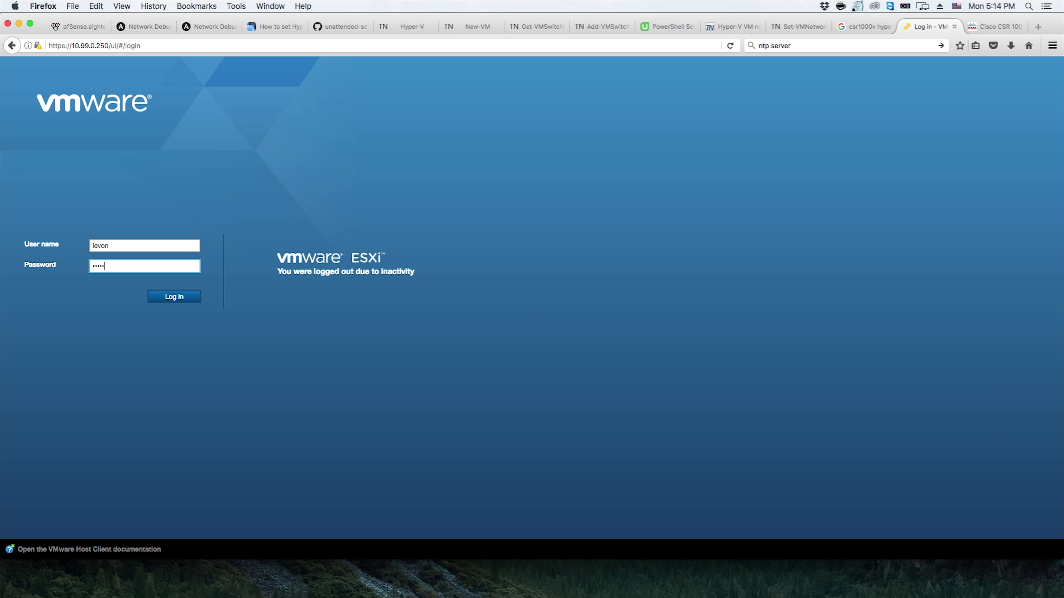
{"action": "key", "text": "Return"}
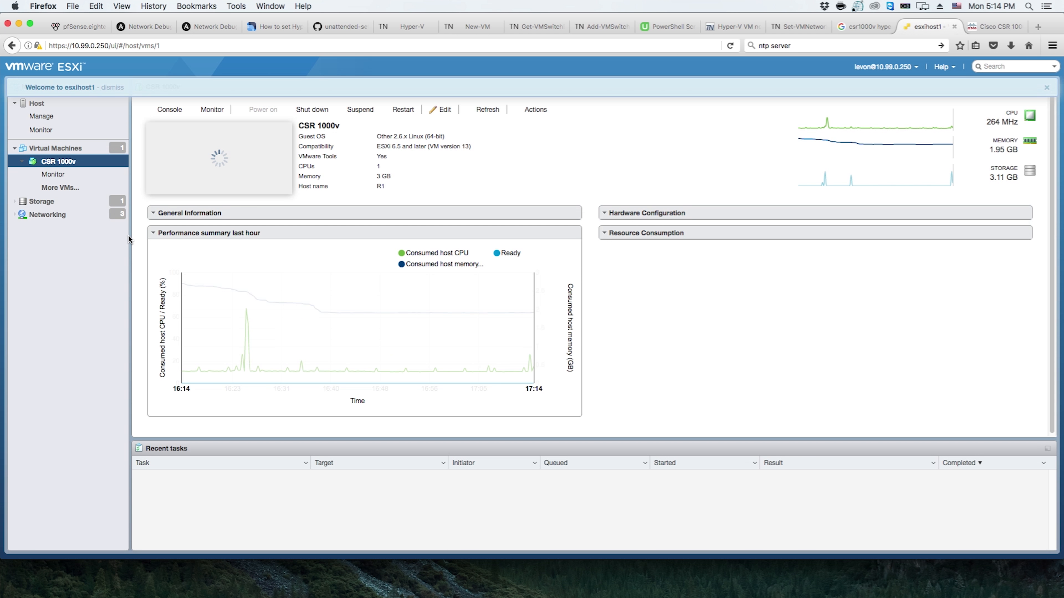
Shut down the CSR 1000v virtual machine and reopen its details from the virtual machine inventory
{"action": "left_click", "coordinate": [311, 111]}
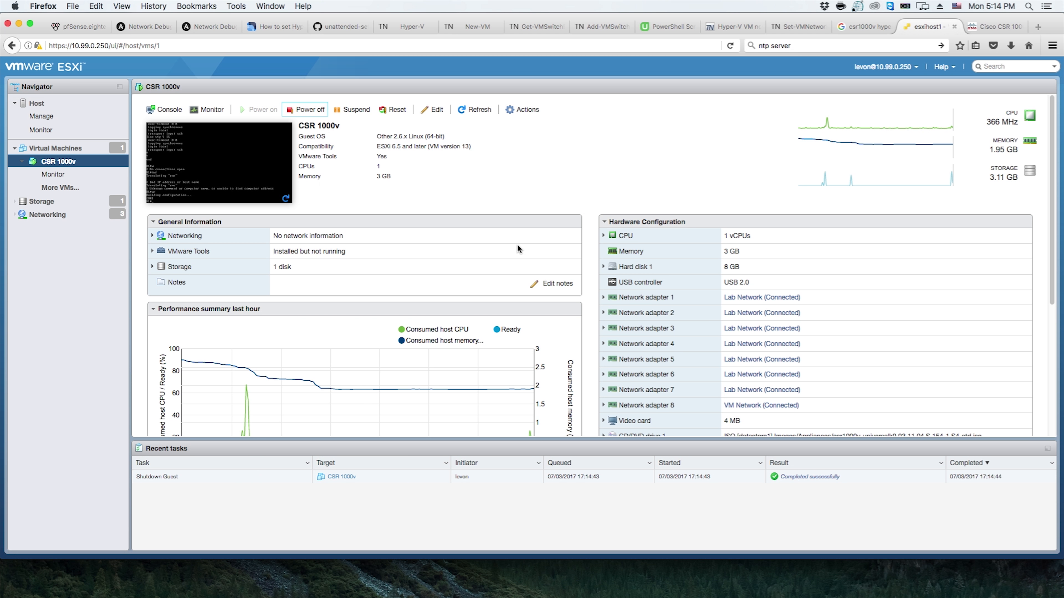
{"action": "left_click", "coordinate": [78, 149]}
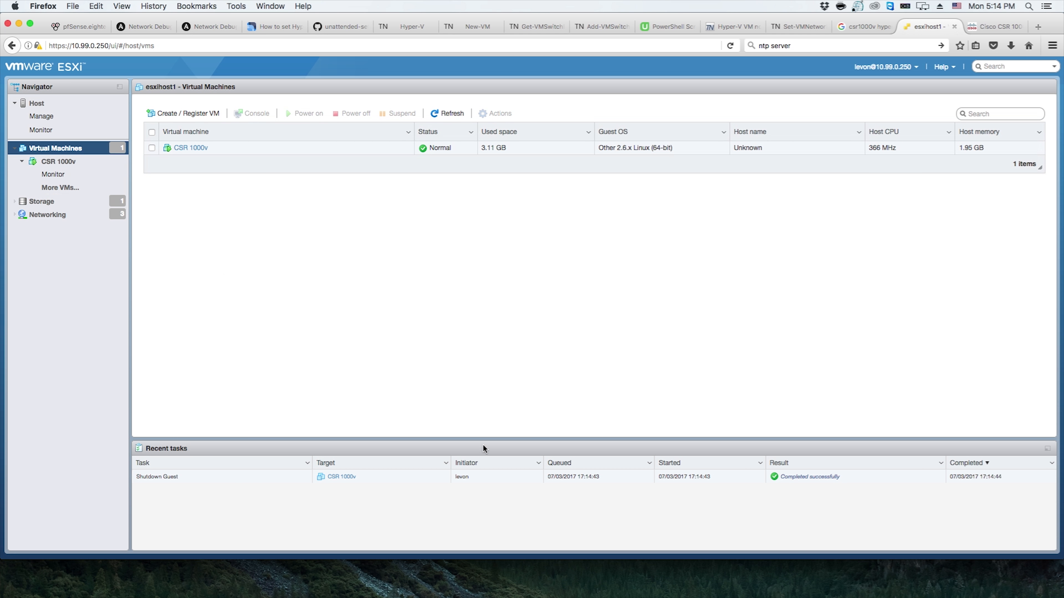
{"action": "left_click", "coordinate": [57, 163]}
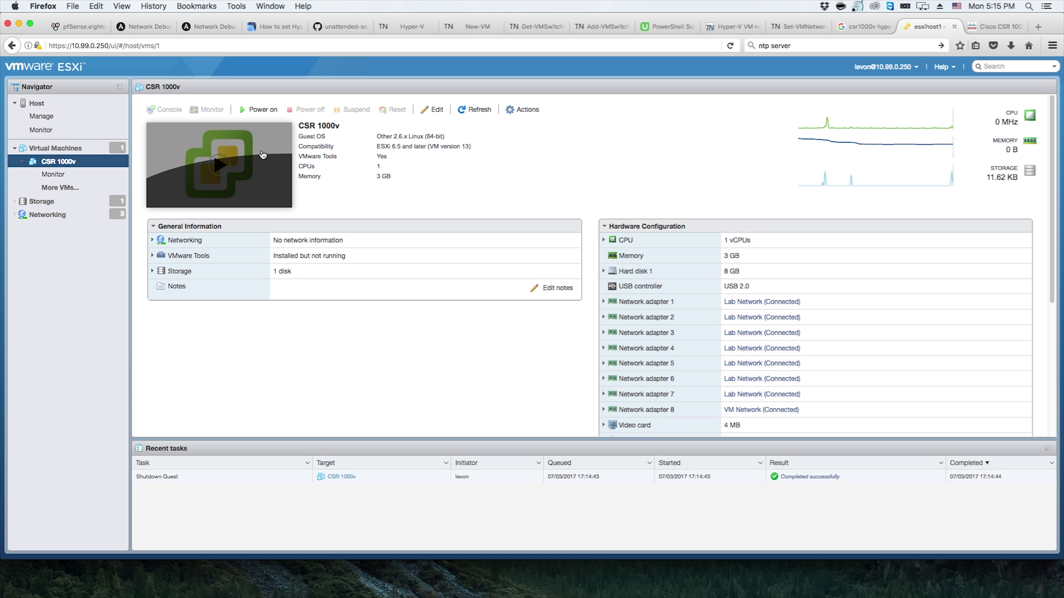
Export the CSR 1000v virtual machine, saving both of its files, the OVF descriptor and the virtual disk
{"action": "left_click", "coordinate": [522, 111]}
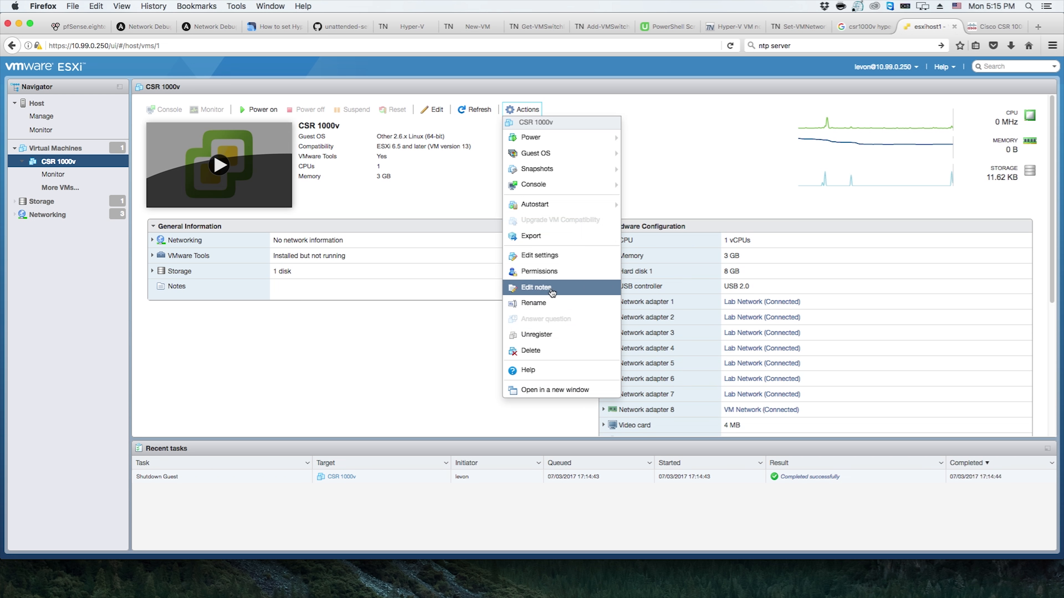
{"action": "left_click", "coordinate": [538, 237]}
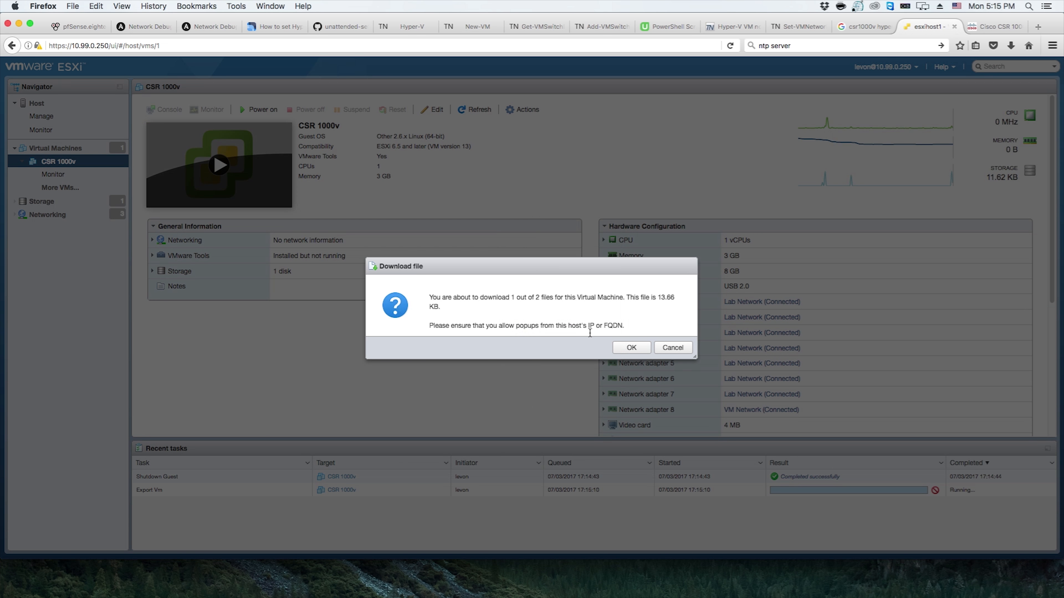
{"action": "left_click", "coordinate": [633, 348]}
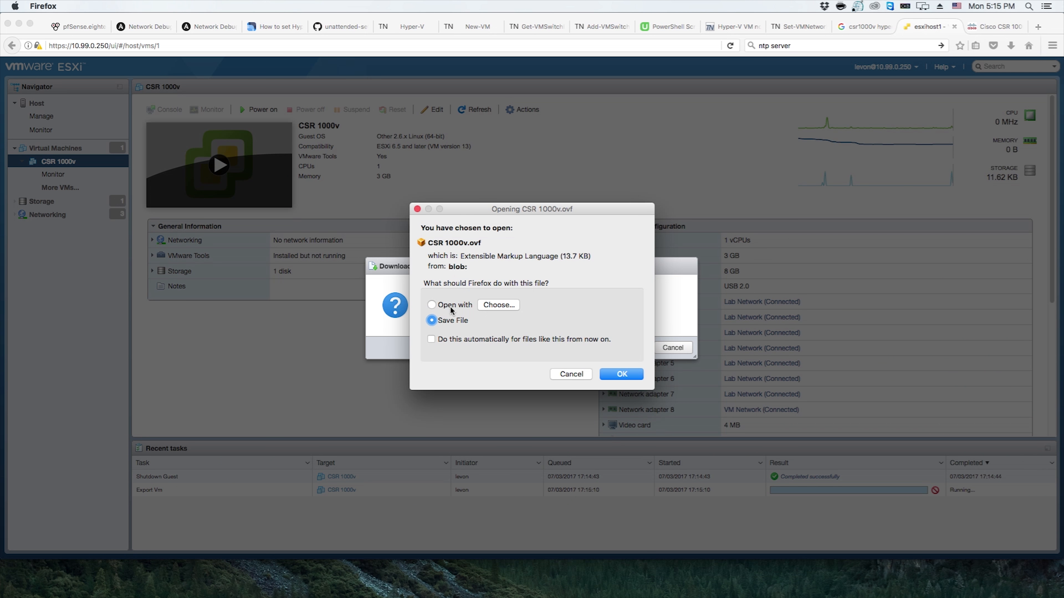
{"action": "left_click", "coordinate": [604, 375]}
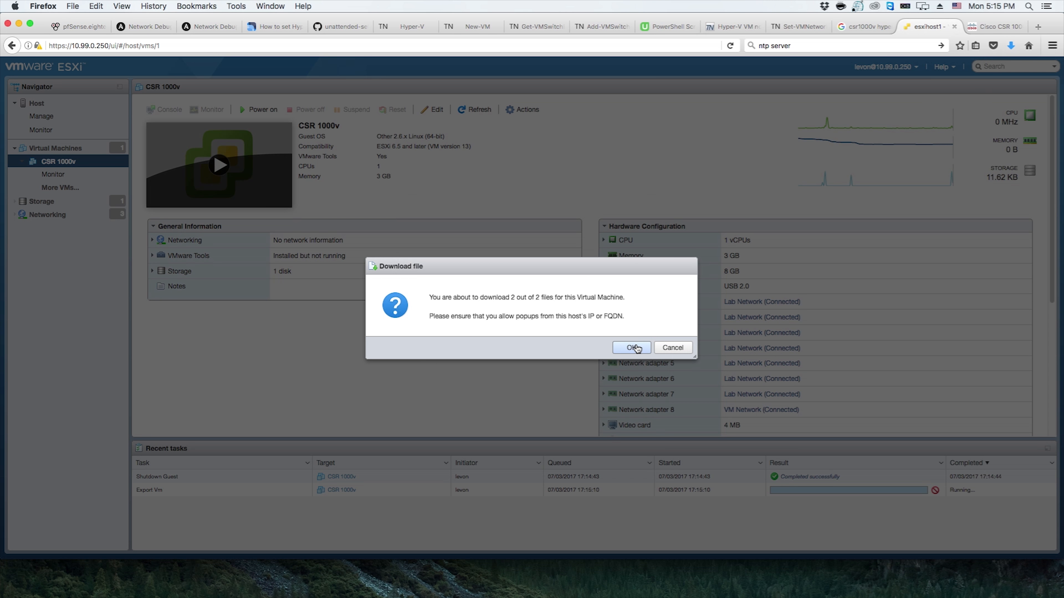
{"action": "left_click", "coordinate": [631, 348]}
{"action": "left_click", "coordinate": [611, 377]}
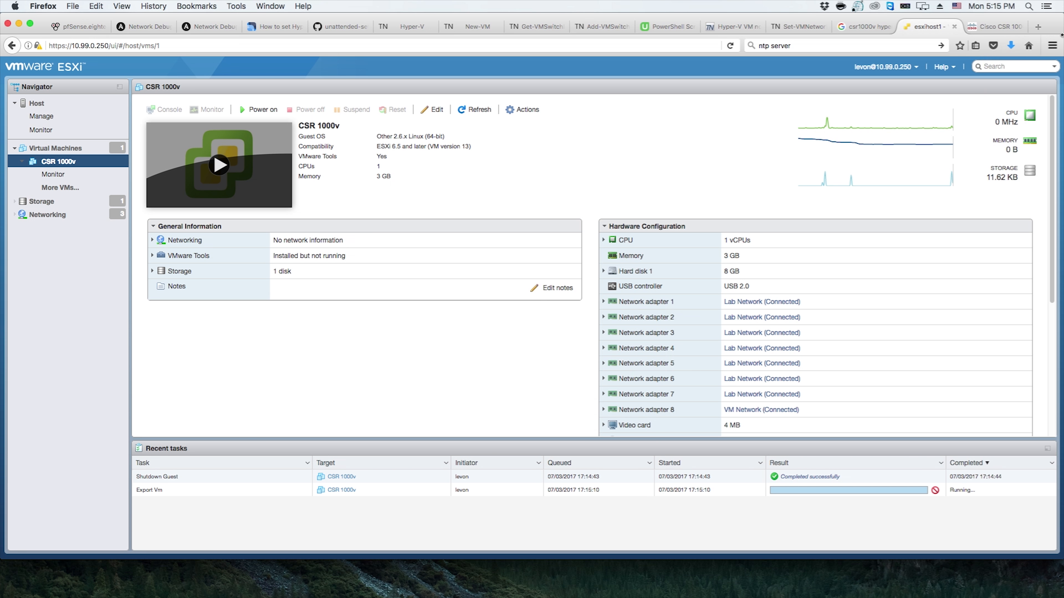
Show the downloads in Finder and move disk-1.vmdk and CSR 1000v.ovf to the Public folder
{"action": "left_click", "coordinate": [1009, 48]}
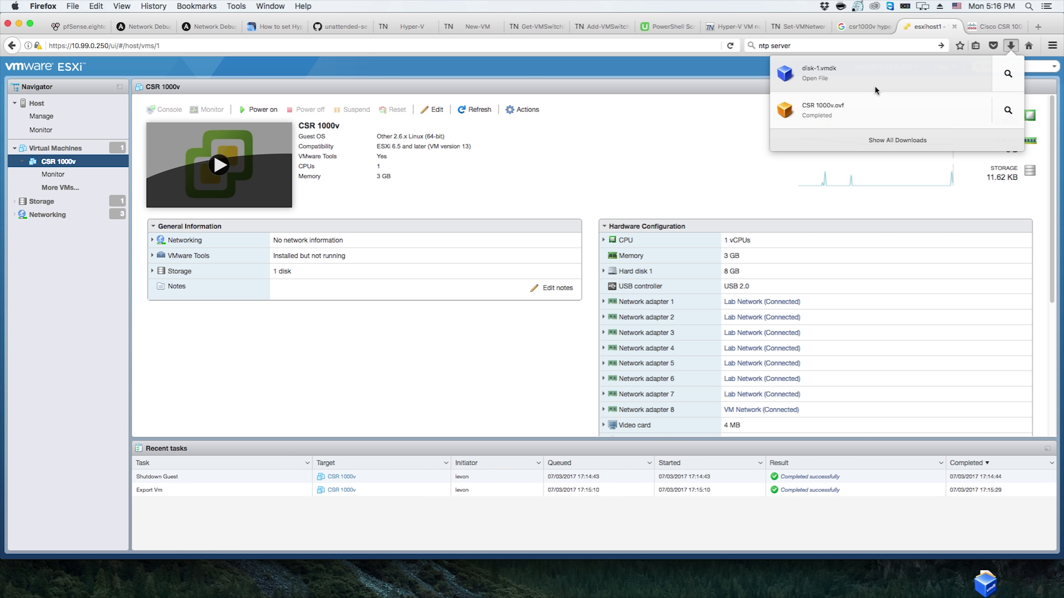
{"action": "left_click", "coordinate": [1006, 76]}
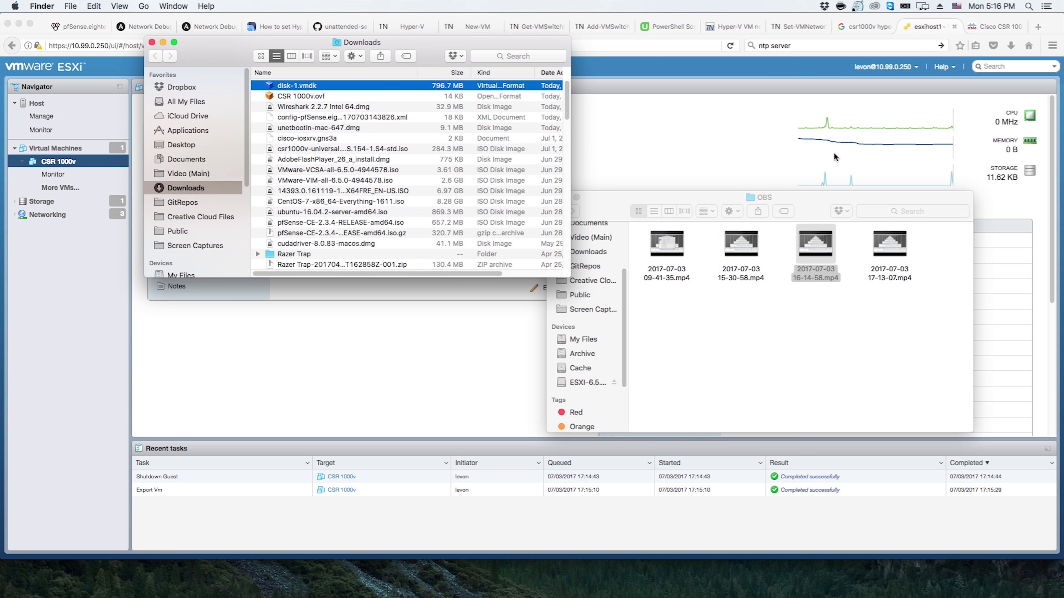
{"action": "left_click", "coordinate": [326, 95], "text": "shift"}
{"action": "left_click_drag", "start_coordinate": [293, 89], "coordinate": [311, 201]}
Create a new folder named CSR 1000v Base inside the Public folder
{"action": "right_click", "coordinate": [315, 227]}
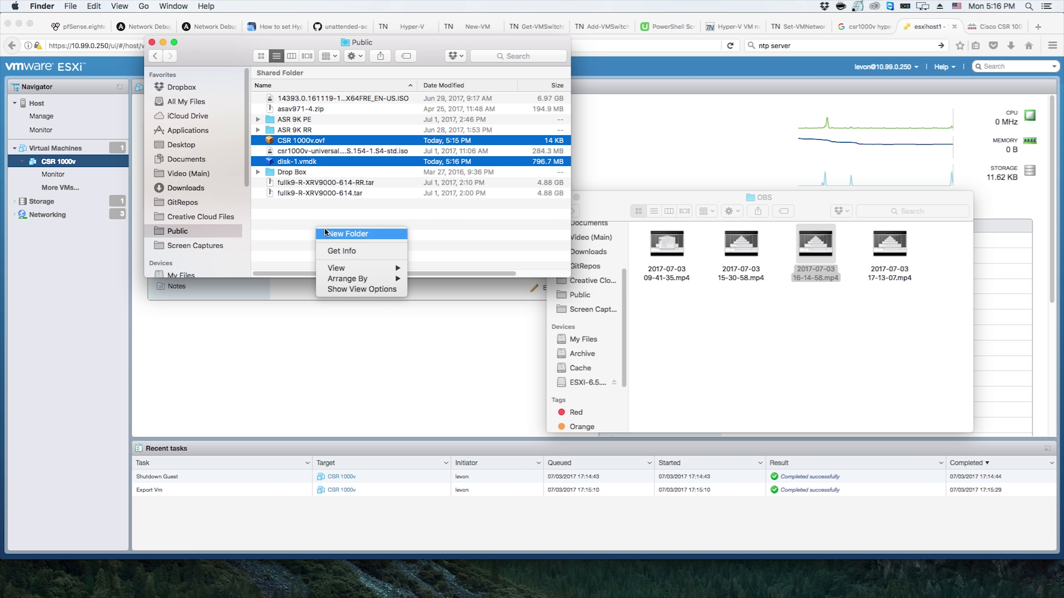
{"action": "left_click", "coordinate": [366, 234]}
{"action": "type", "text": "CSR"}
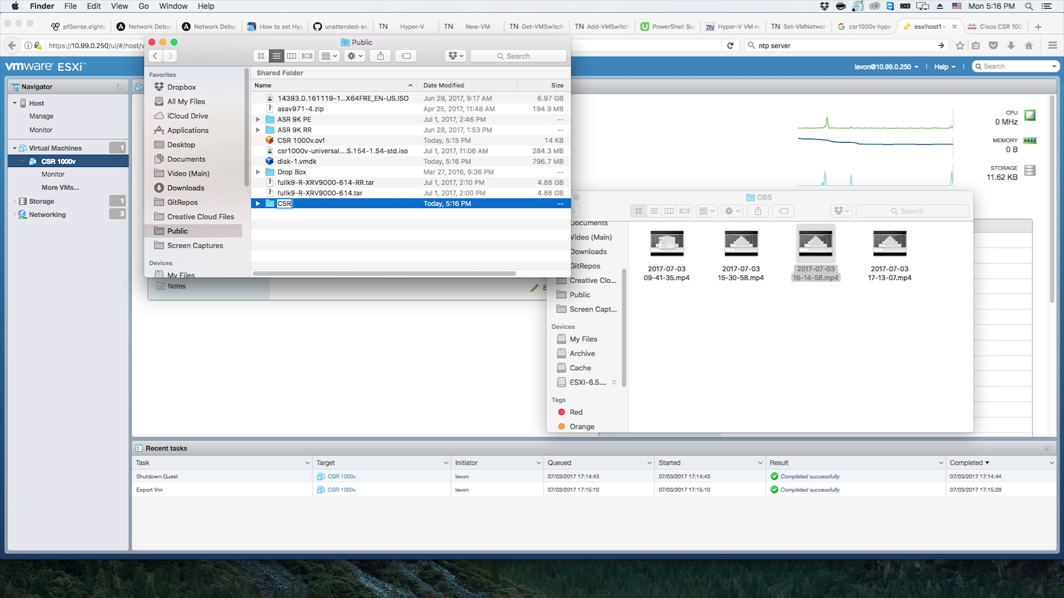
{"action": "type", "text": " 100vv BV="}
{"action": "key", "text": "BackSpace"}
{"action": "key", "text": "BackSpace"}
{"action": "type", "text": "zs"}
{"action": "type", "text": "se"}
{"action": "key", "text": "Return"}
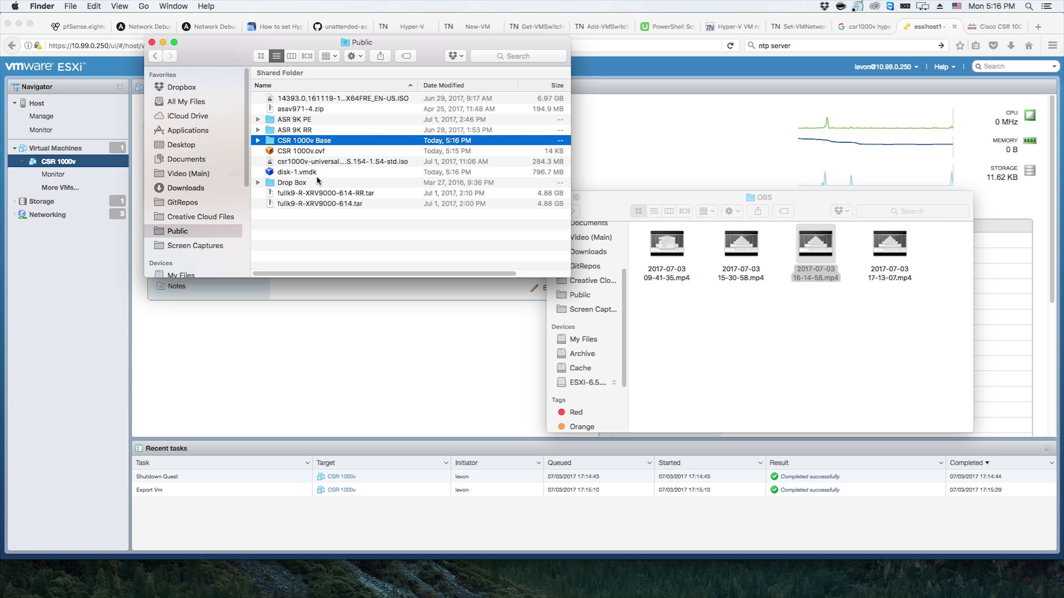
Move CSR 1000v.ovf and disk-1.vmdk into the CSR 1000v Base folder and open that folder
{"action": "left_click", "coordinate": [307, 151]}
{"action": "left_click", "coordinate": [312, 171], "text": "shift"}
{"action": "left_click_drag", "start_coordinate": [312, 172], "coordinate": [315, 141]}
{"action": "left_click", "coordinate": [335, 140]}
{"action": "double_click", "coordinate": [330, 138]}
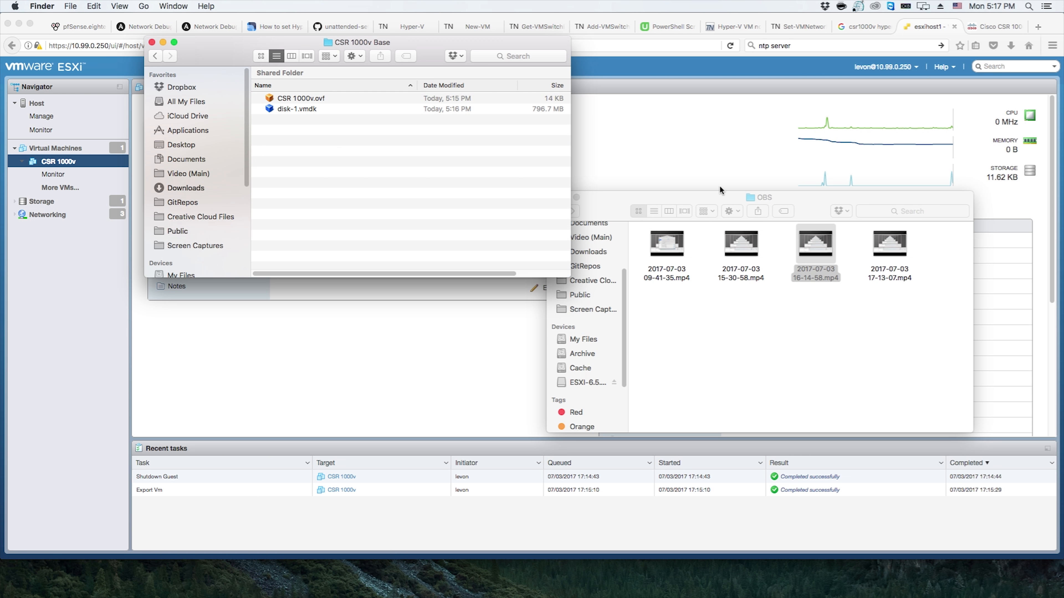
Return to ESXi in Firefox and start deploying a virtual machine from an OVF or OVA file, naming it R1
{"action": "left_click", "coordinate": [717, 177]}
{"action": "left_click", "coordinate": [80, 149]}
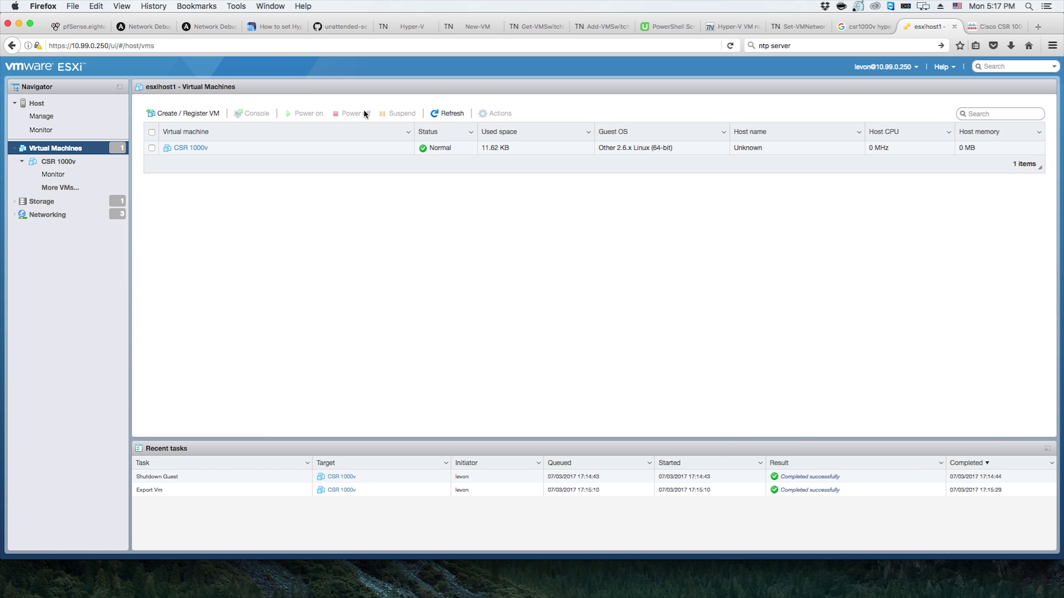
{"action": "left_click", "coordinate": [201, 113]}
{"action": "left_click", "coordinate": [481, 231]}
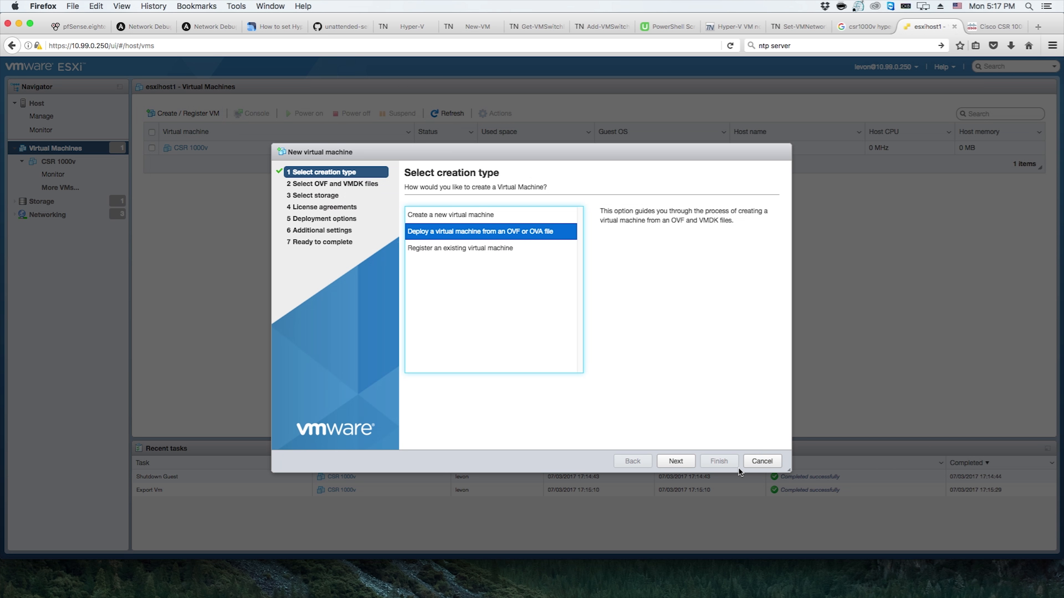
{"action": "left_click", "coordinate": [675, 461]}
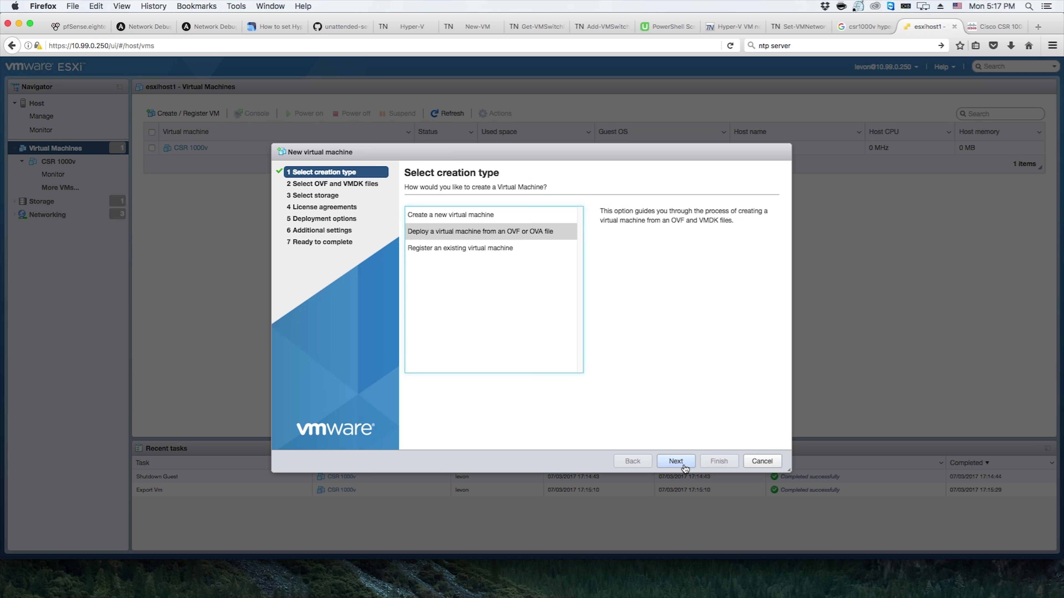
{"action": "left_click", "coordinate": [519, 223]}
{"action": "type", "text": "R"}
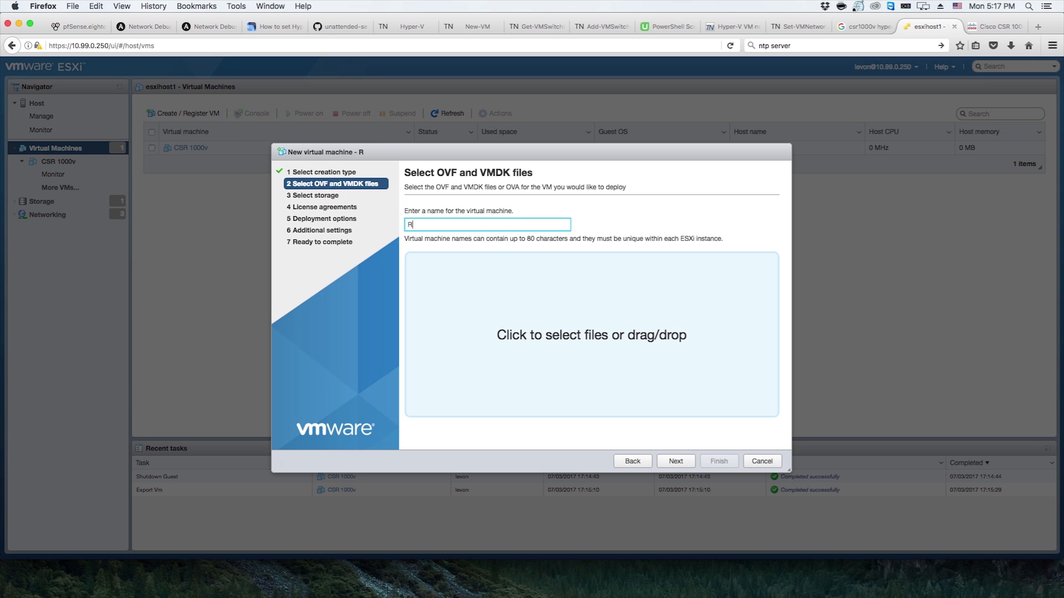
{"action": "type", "text": "1"}
Load CSR 1000v.ovf and disk-1.vmdk from the CSR 1000v Base folder as the deployment's source files
{"action": "left_click", "coordinate": [561, 329]}
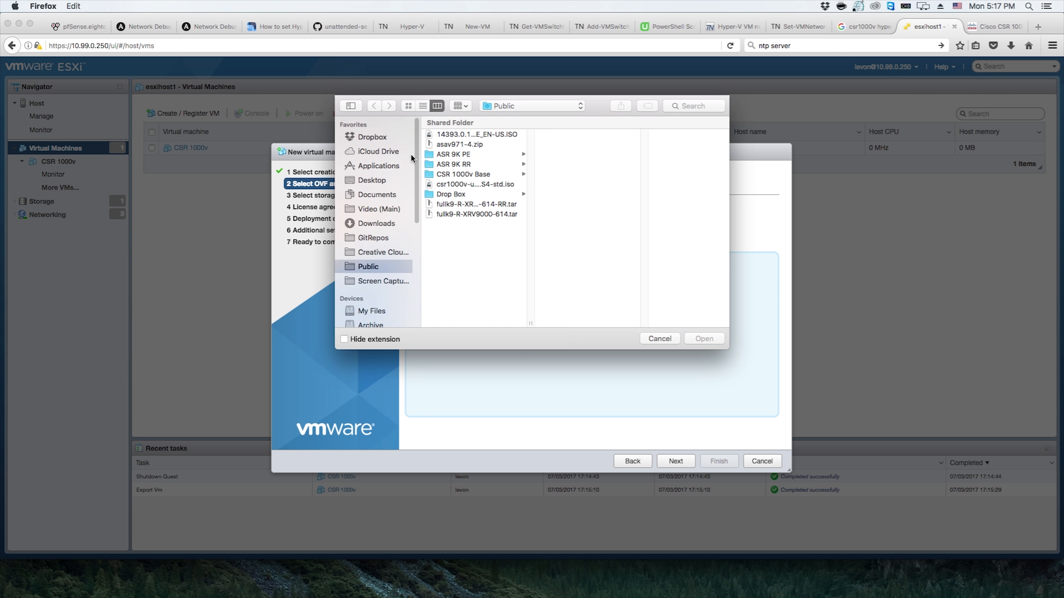
{"action": "left_click", "coordinate": [463, 194]}
{"action": "left_click", "coordinate": [465, 175]}
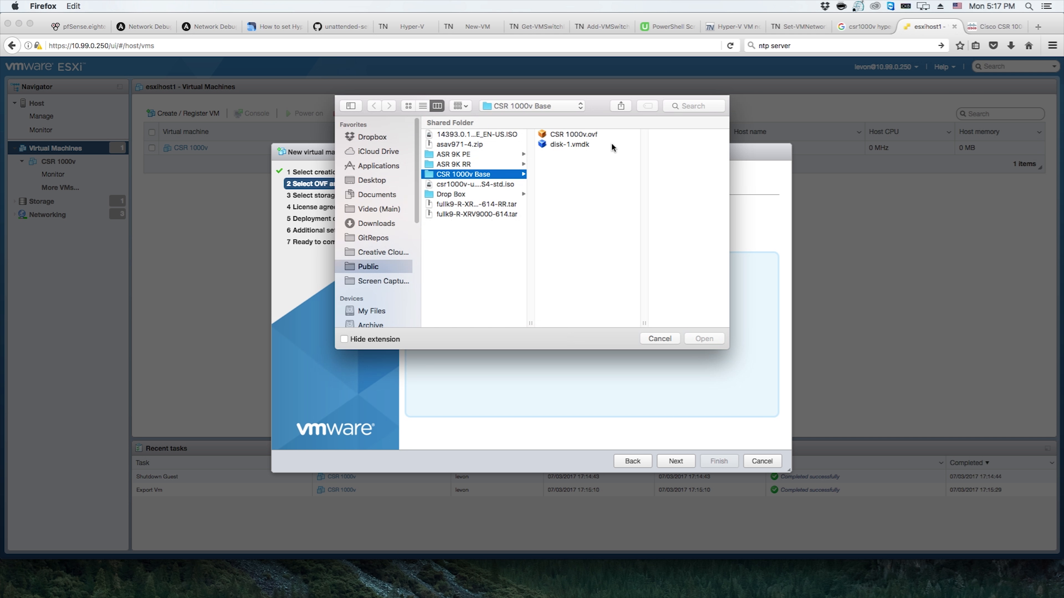
{"action": "left_click", "coordinate": [608, 135]}
{"action": "left_click", "coordinate": [571, 144], "text": "shift"}
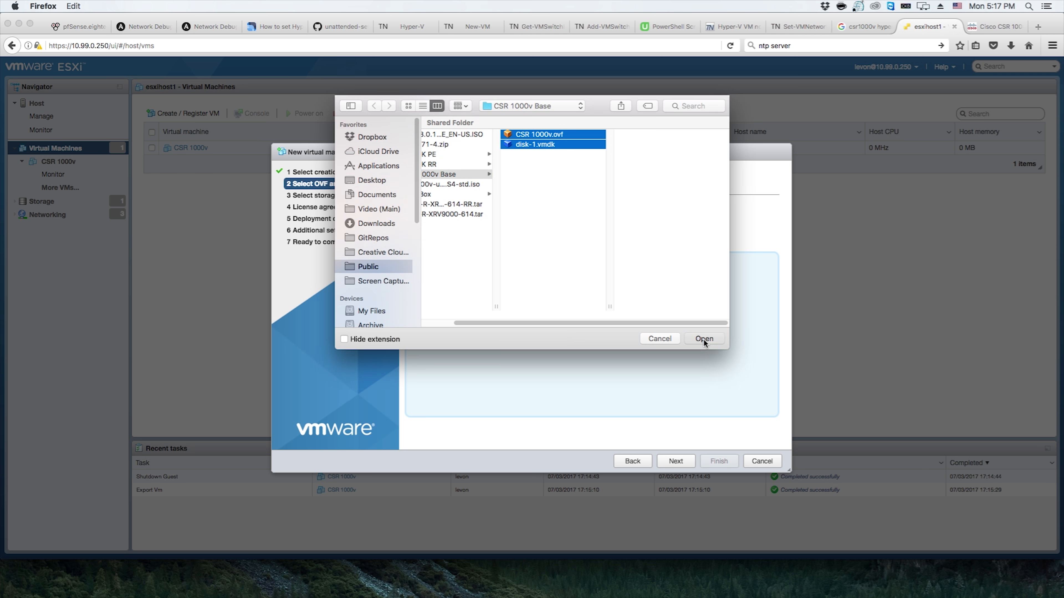
{"action": "left_click", "coordinate": [703, 338]}
{"action": "left_click", "coordinate": [676, 461]}
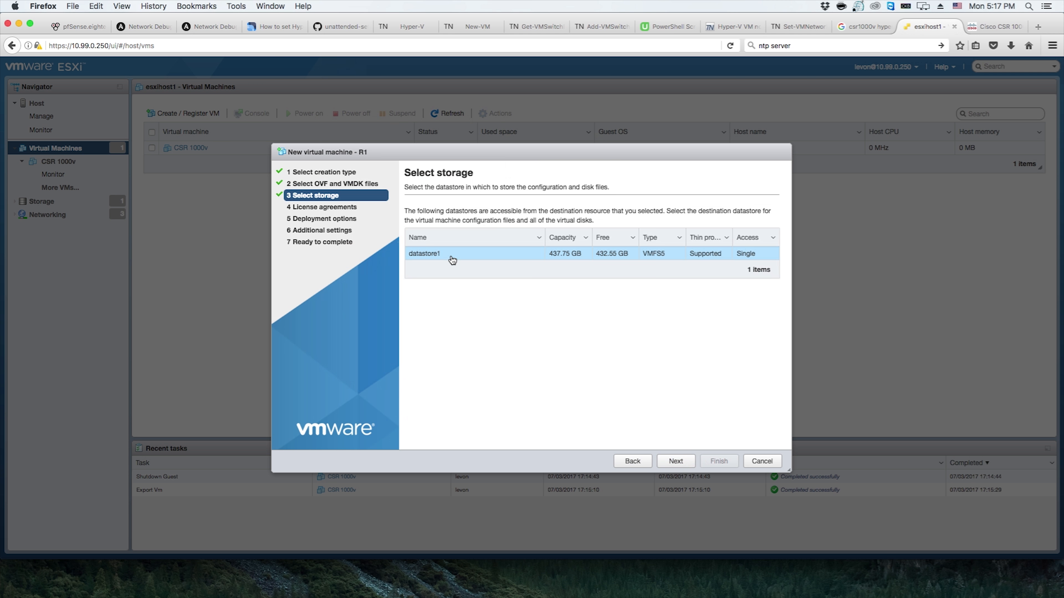
Deploy R1 to datastore1 with VM Network mapped to VM Network, Lab Network to Lab Network, and thick disk provisioning
{"action": "left_click", "coordinate": [676, 461]}
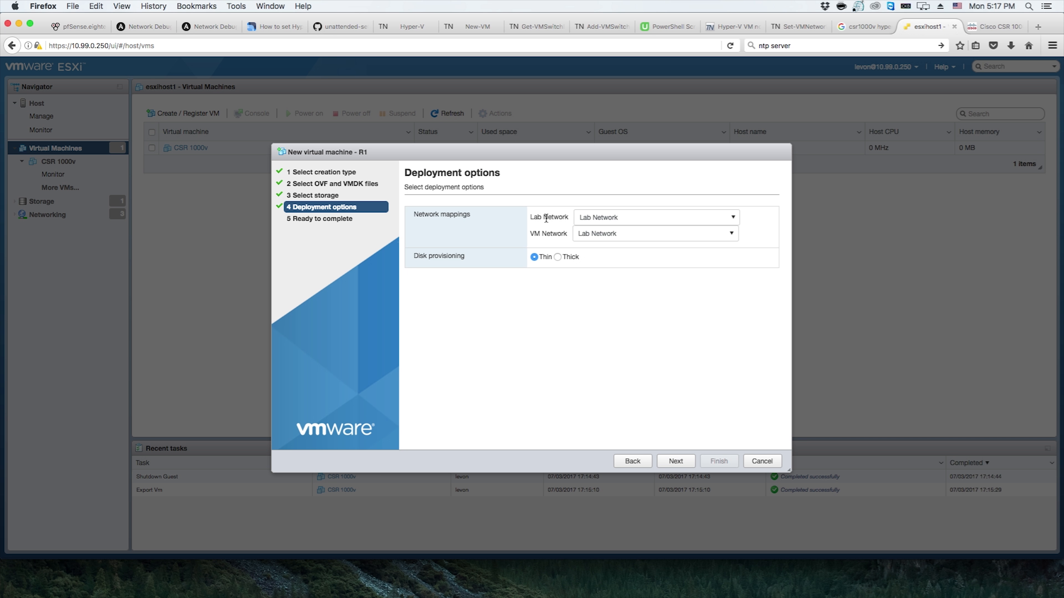
{"action": "left_click_drag", "start_coordinate": [530, 218], "coordinate": [570, 219]}
{"action": "left_click_drag", "start_coordinate": [534, 235], "coordinate": [584, 235]}
{"action": "left_click", "coordinate": [557, 237]}
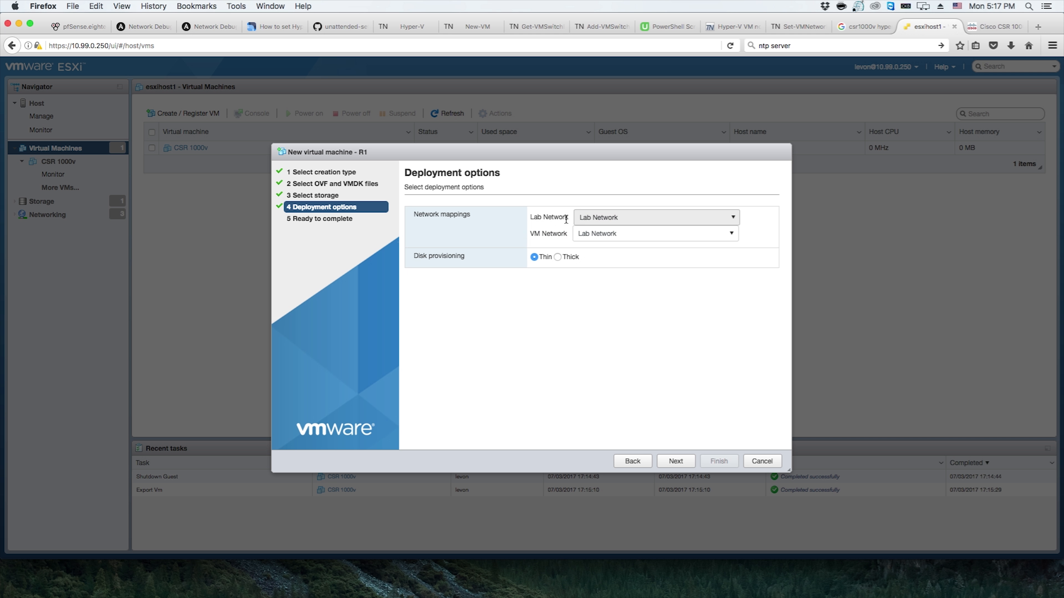
{"action": "left_click", "coordinate": [617, 234]}
{"action": "left_click", "coordinate": [617, 261]}
{"action": "left_click", "coordinate": [557, 257]}
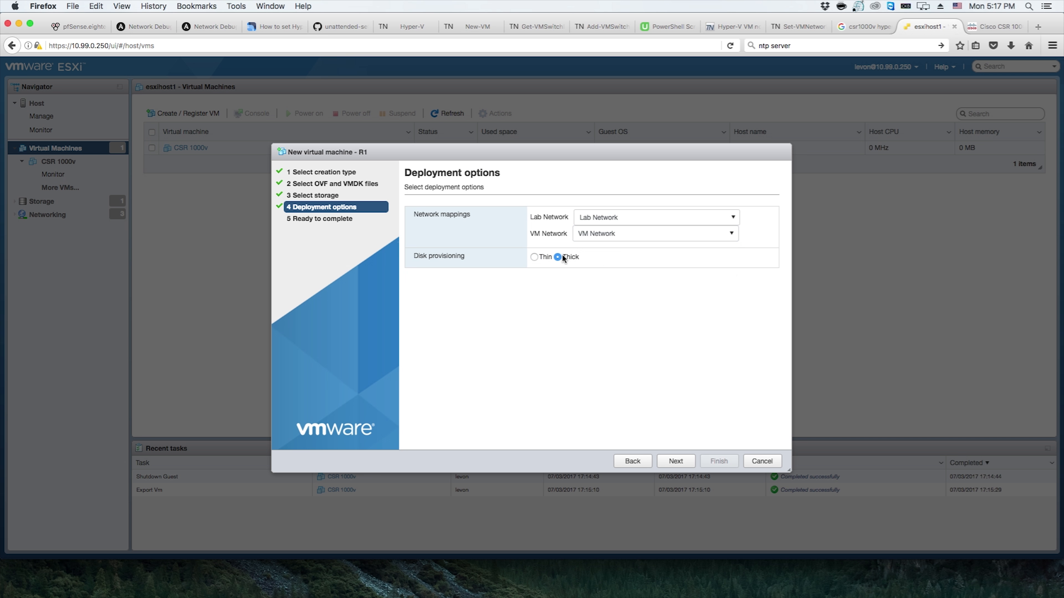
{"action": "left_click", "coordinate": [679, 465]}
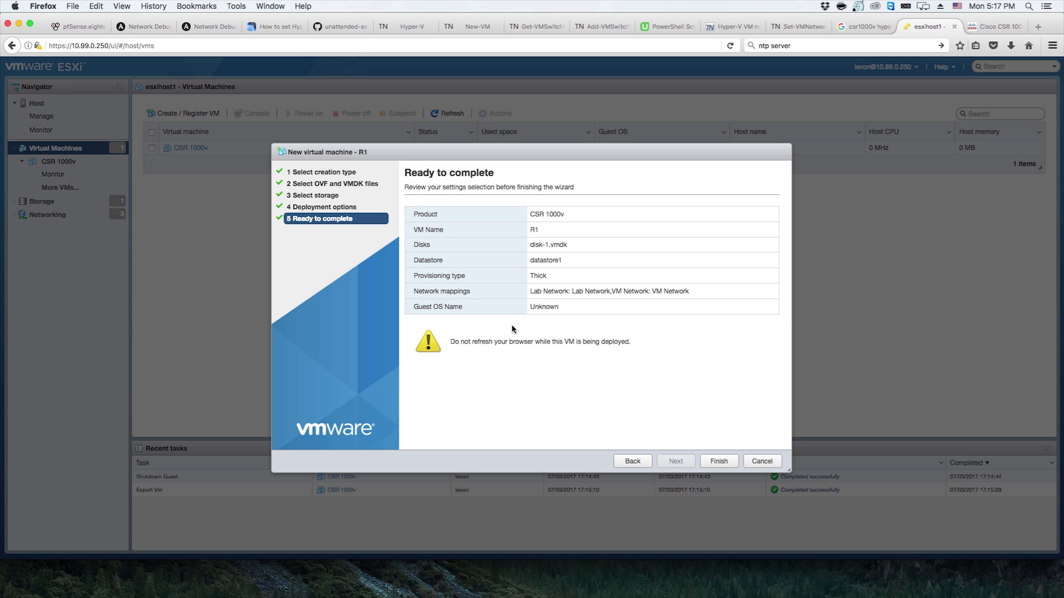
{"action": "left_click", "coordinate": [723, 462]}
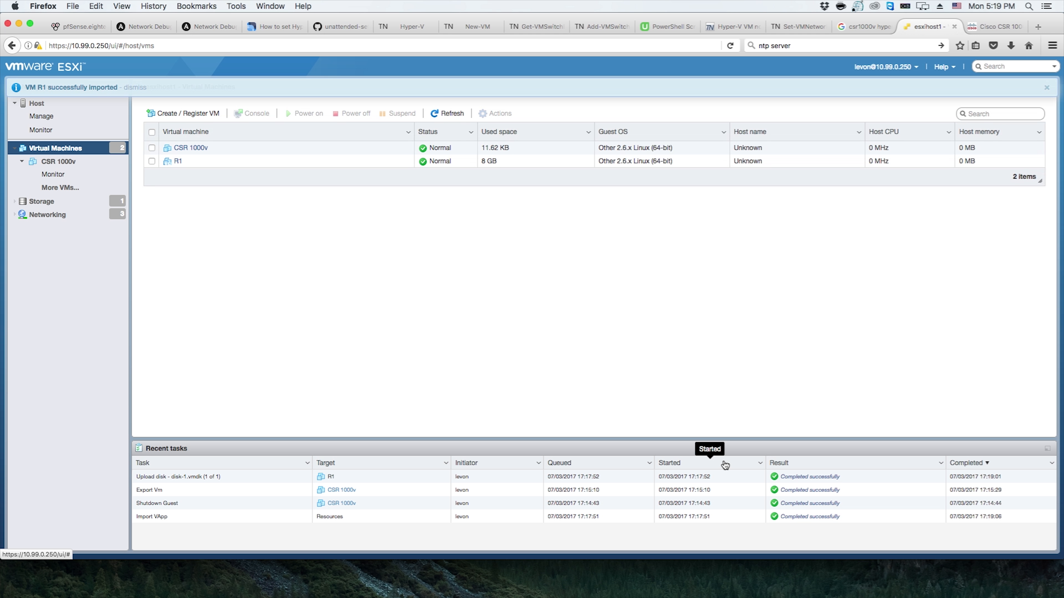
Open R1 in the remote console, move the console window higher and continue past the GRUB boot prompt
{"action": "left_click", "coordinate": [196, 162]}
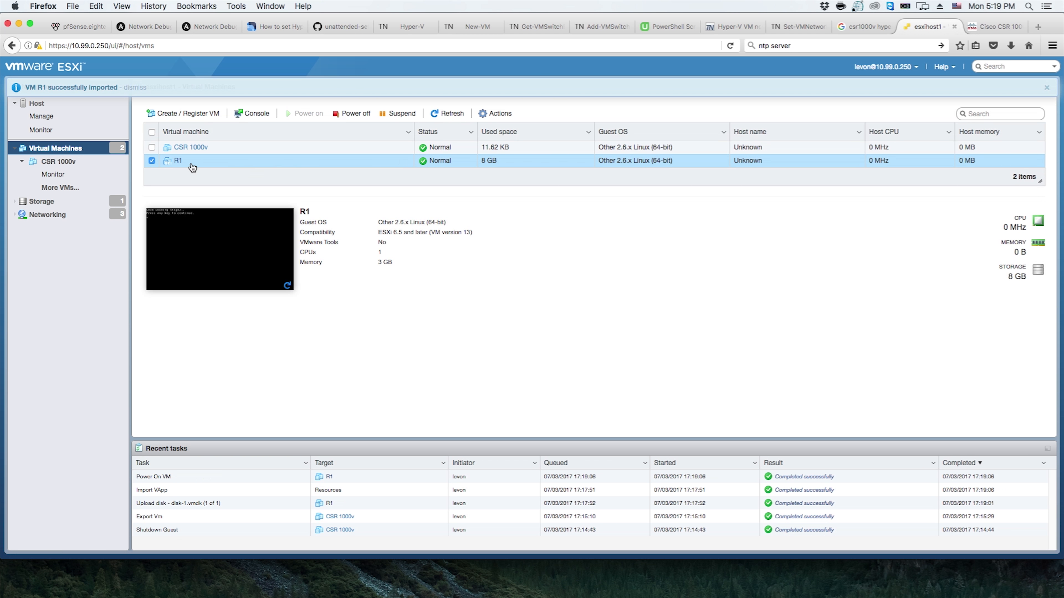
{"action": "left_click", "coordinate": [179, 161]}
{"action": "left_click", "coordinate": [261, 170]}
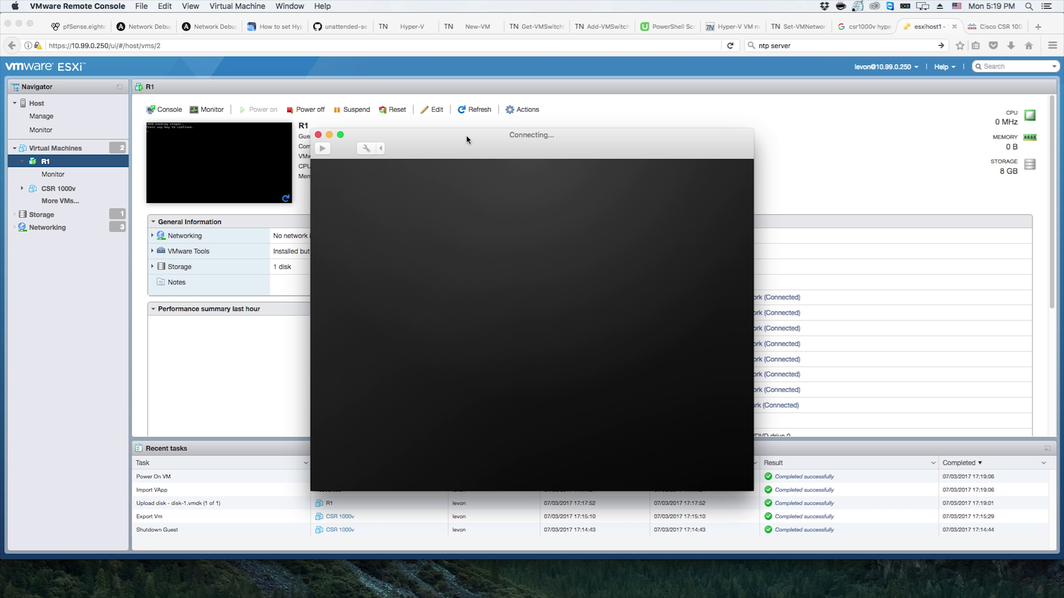
{"action": "left_click_drag", "start_coordinate": [466, 135], "coordinate": [446, 101]}
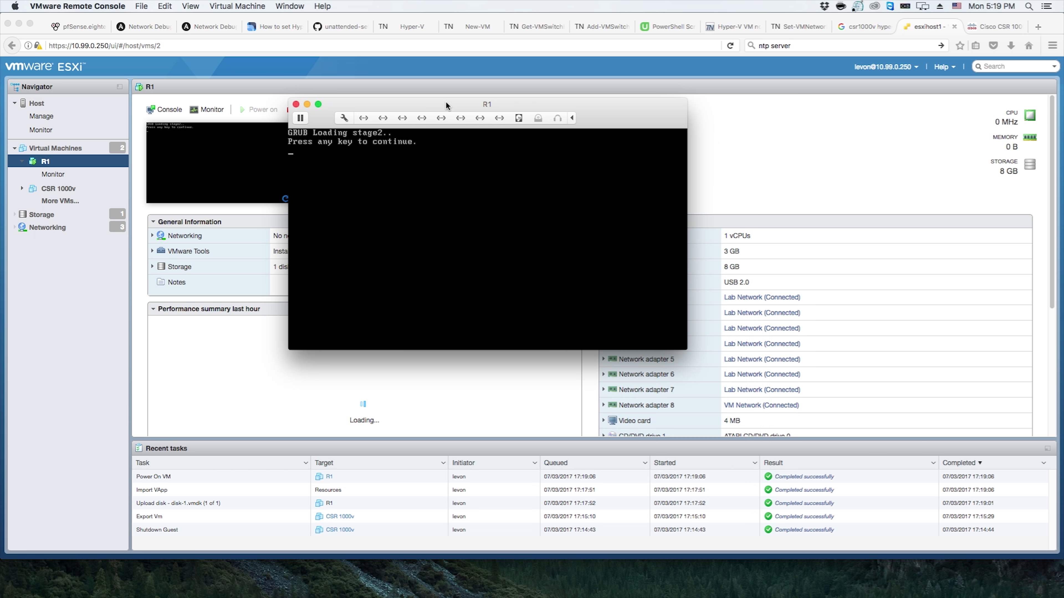
{"action": "left_click", "coordinate": [421, 178]}
{"action": "key", "text": "ctrl+super"}
{"action": "left_click", "coordinate": [397, 226]}
{"action": "key", "text": "Return"}
{"action": "key", "text": "ctrl+super"}
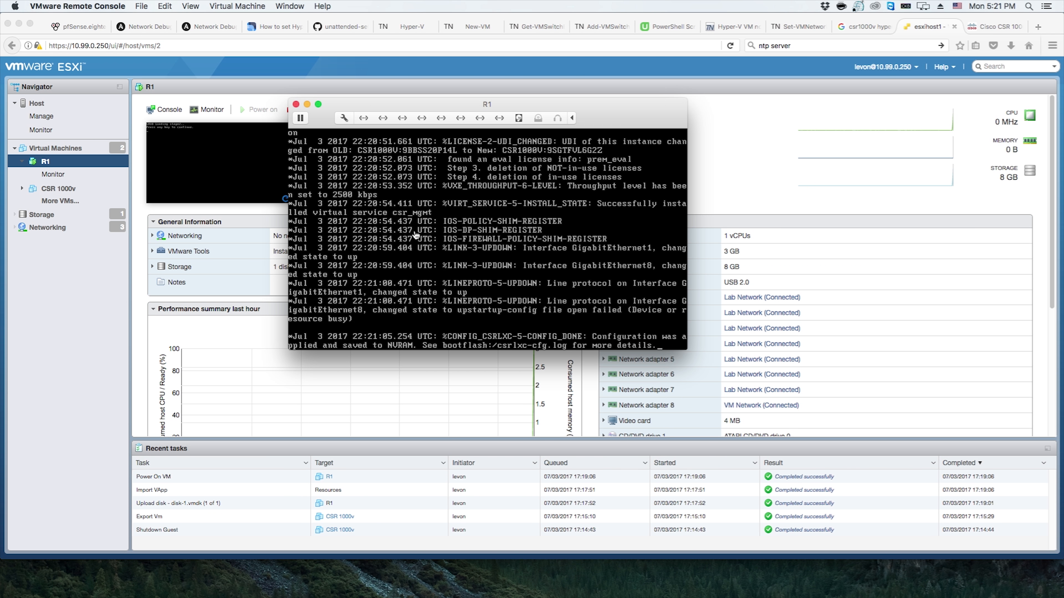
Bring up the router prompt in R1's console and enter privileged mode with en
{"action": "left_click", "coordinate": [416, 235]}
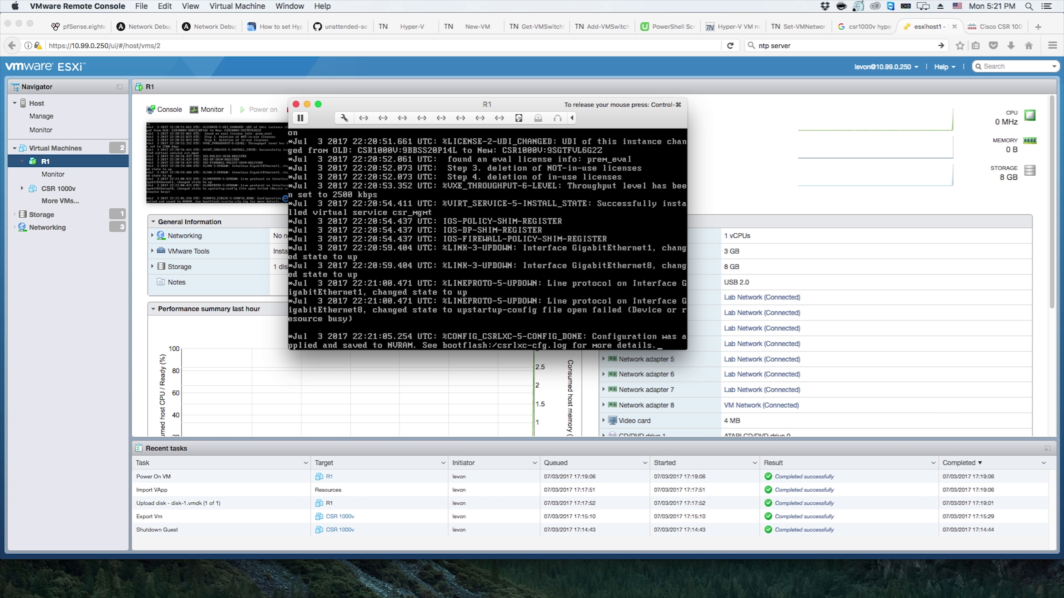
{"action": "key", "text": "Return"}
{"action": "key", "text": "Return"}
{"action": "key", "text": "Return"}
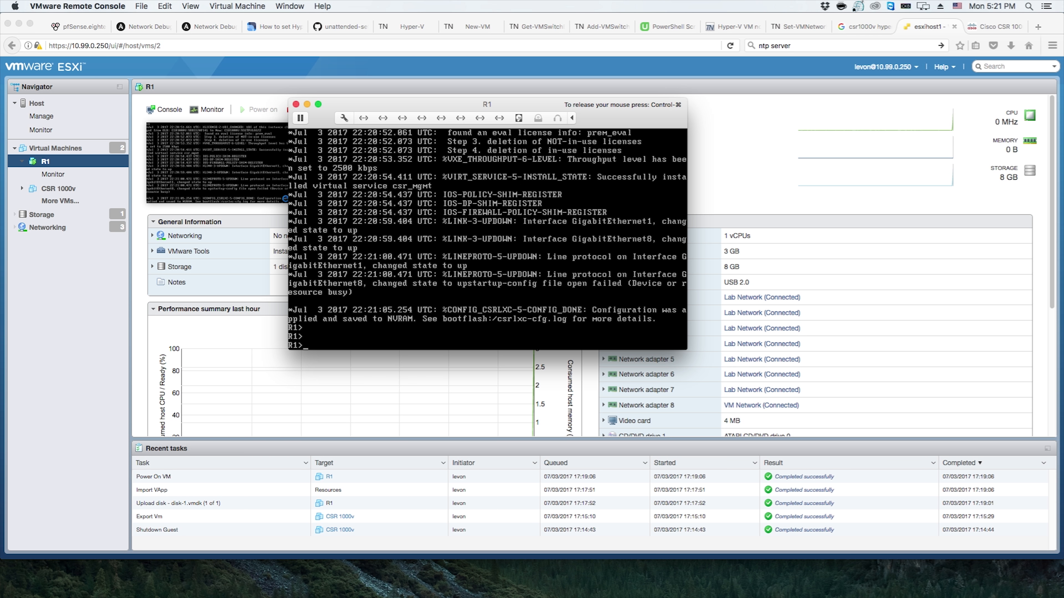
{"action": "key", "text": "Return"}
{"action": "key", "text": "Return"}
{"action": "type", "text": "en"}
{"action": "key", "text": "Return"}
{"action": "key", "text": "Return"}
{"action": "key", "text": "Return"}
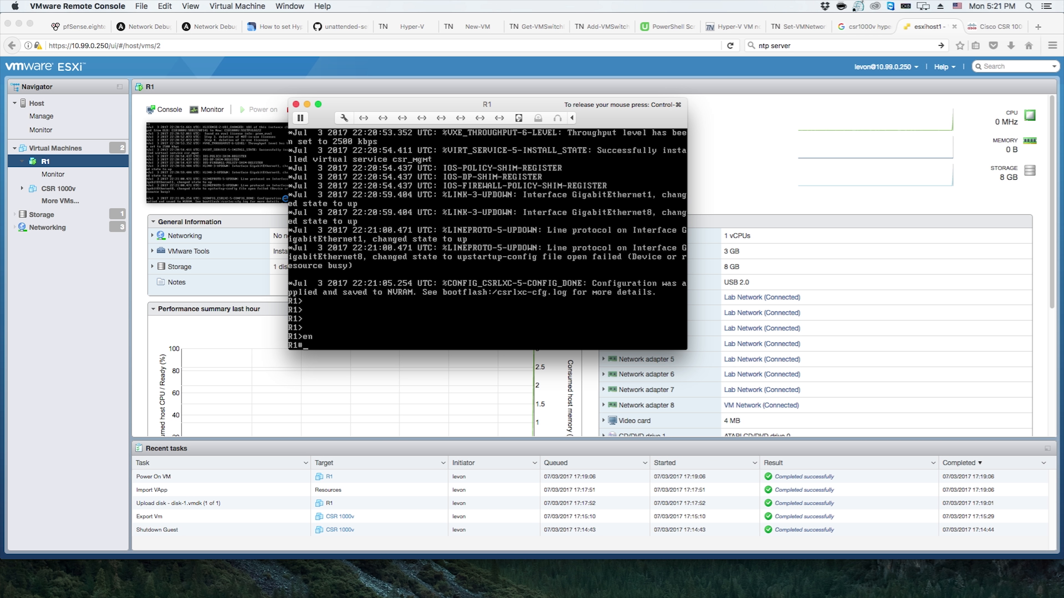
Enter global configuration mode on R1 with conf t and select the interface with int gig 8
{"action": "type", "text": "int gig 1"}
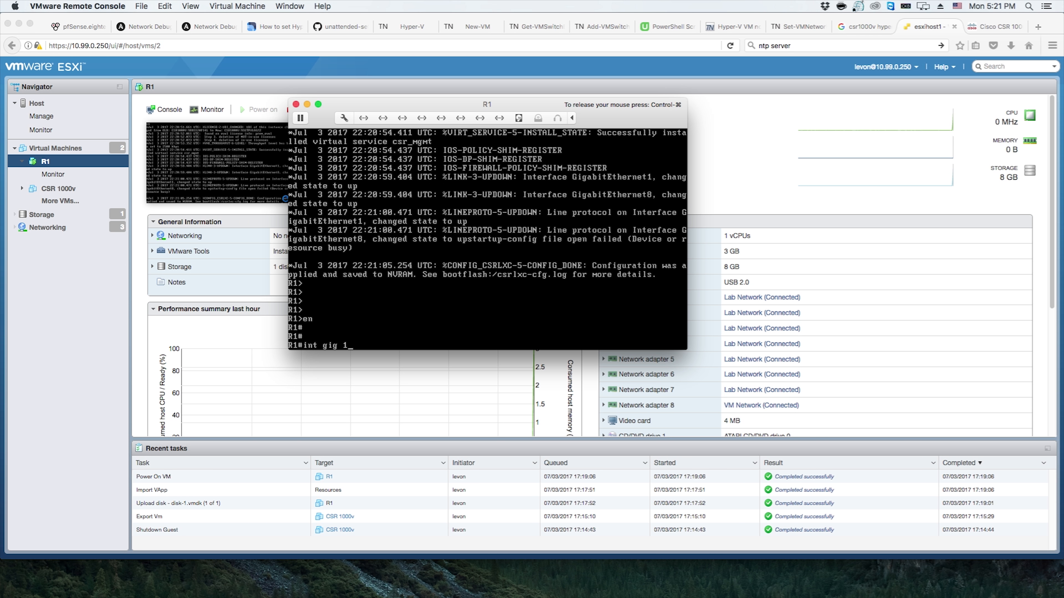
{"action": "key", "text": "Return"}
{"action": "type", "text": "conf t"}
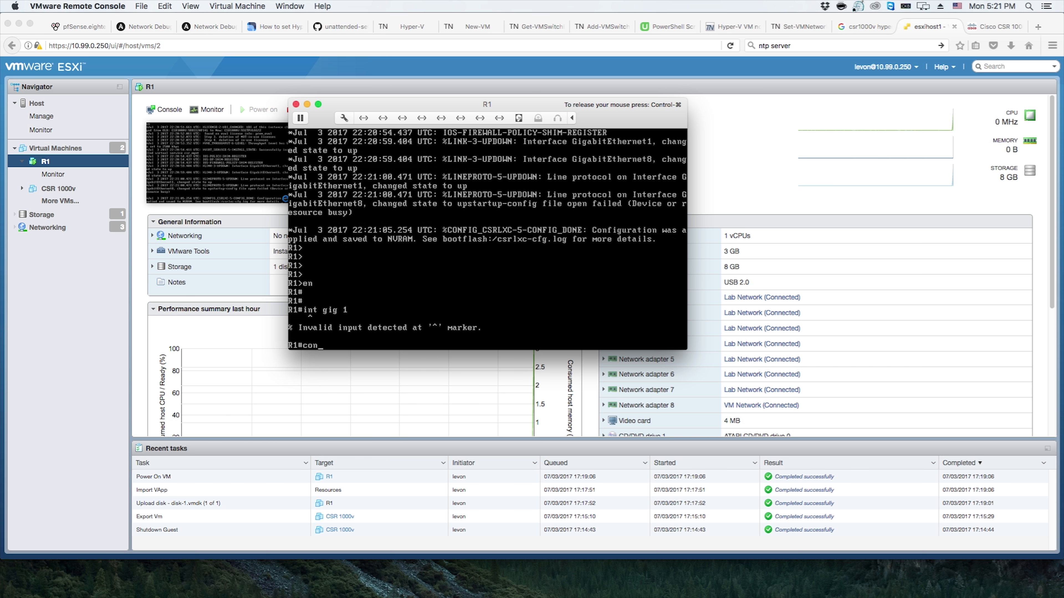
{"action": "key", "text": "Return"}
{"action": "type", "text": "itn gig"}
{"action": "key", "text": "BackSpace"}
{"action": "key", "text": "BackSpace"}
{"action": "key", "text": "BackSpace"}
{"action": "key", "text": "BackSpace"}
{"action": "key", "text": "BackSpace"}
{"action": "key", "text": "BackSpace"}
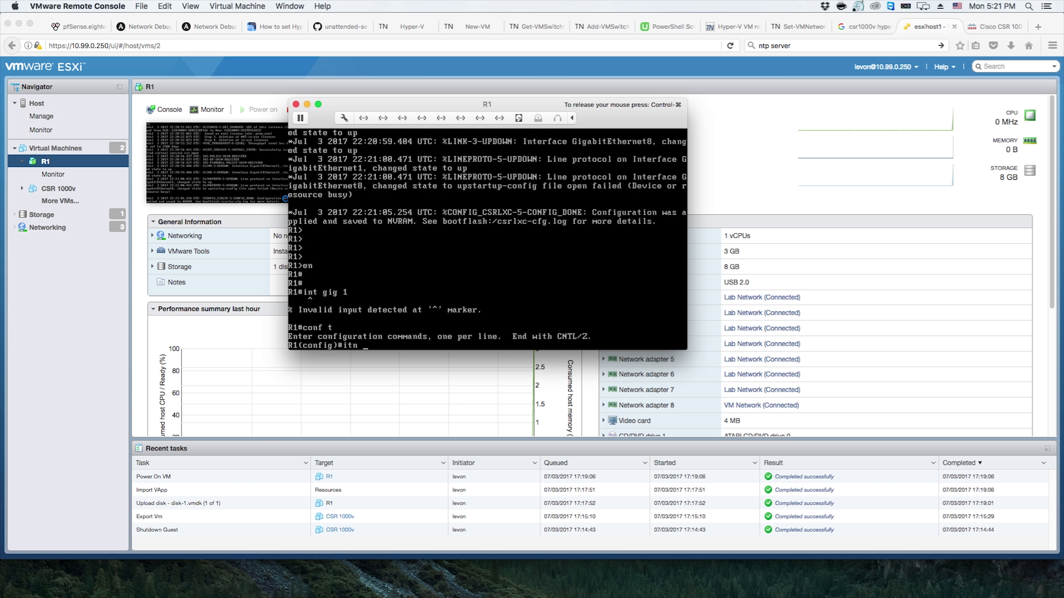
{"action": "type", "text": "nt gig 8"}
{"action": "key", "text": "Return"}
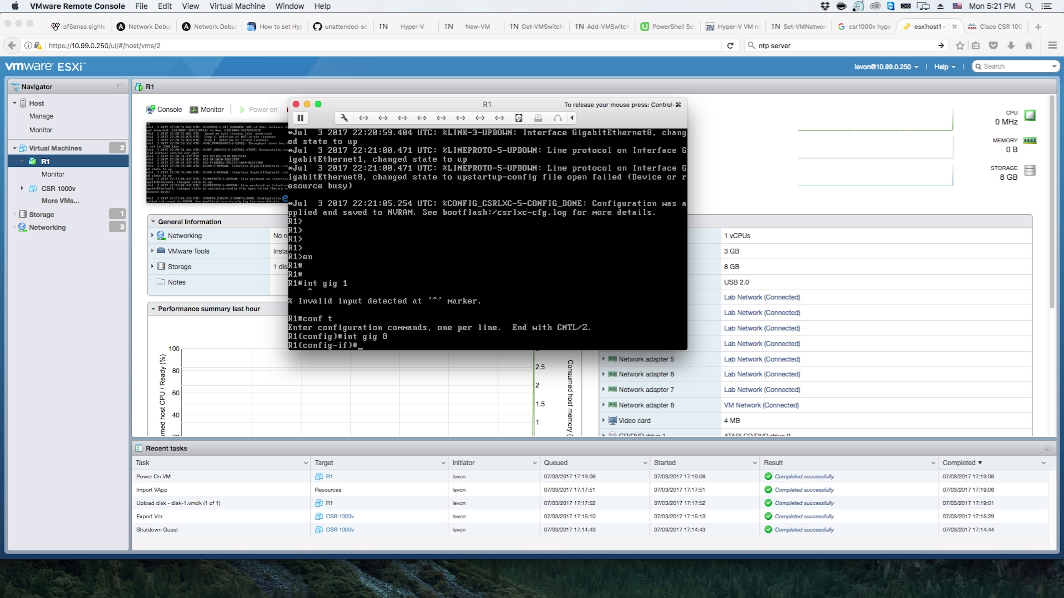
Assign ip address 10.99.0.101 255.255.255.0 to the selected interface and end configuration mode
{"action": "type", "text": "ip add"}
{"action": "key", "text": "Tab"}
{"action": "type", "text": "10.99.0.101 255.255.255.0"}
{"action": "key", "text": "Return"}
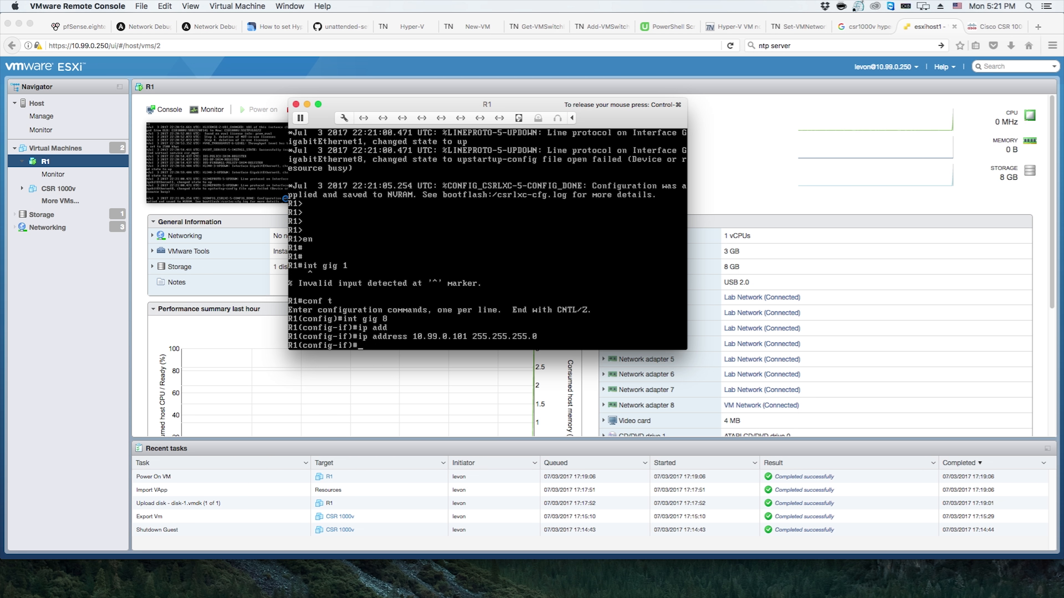
{"action": "type", "text": "end"}
{"action": "key", "text": "Return"}
{"action": "key", "text": "Return"}
{"action": "key", "text": "Return"}
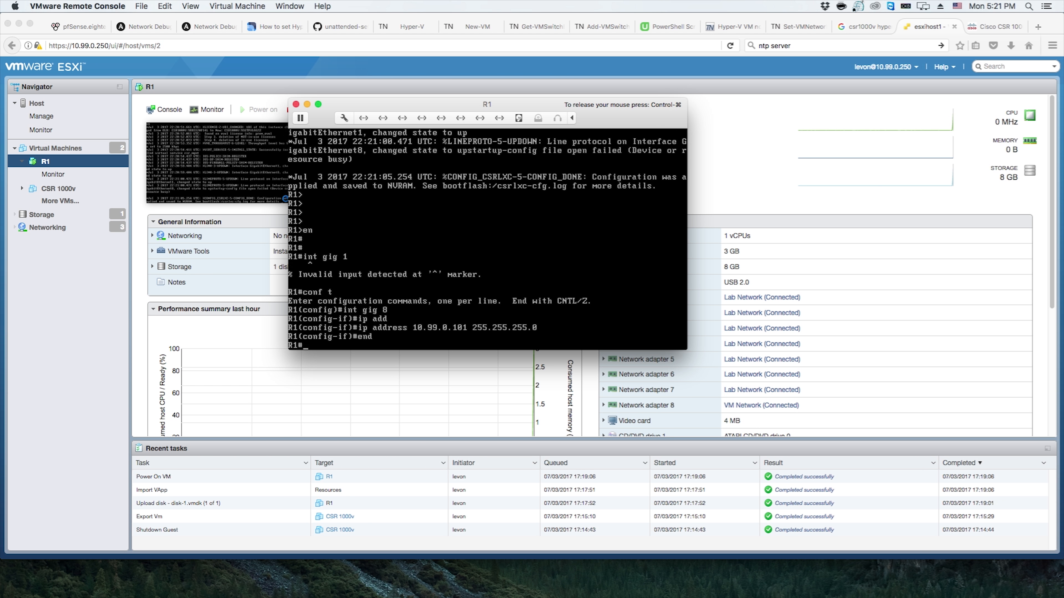
Switch to iTerm2 and log in to R1 over SSH at 10.99.0.101 as cisco, entering the account password
{"action": "key", "text": "super+Tab"}
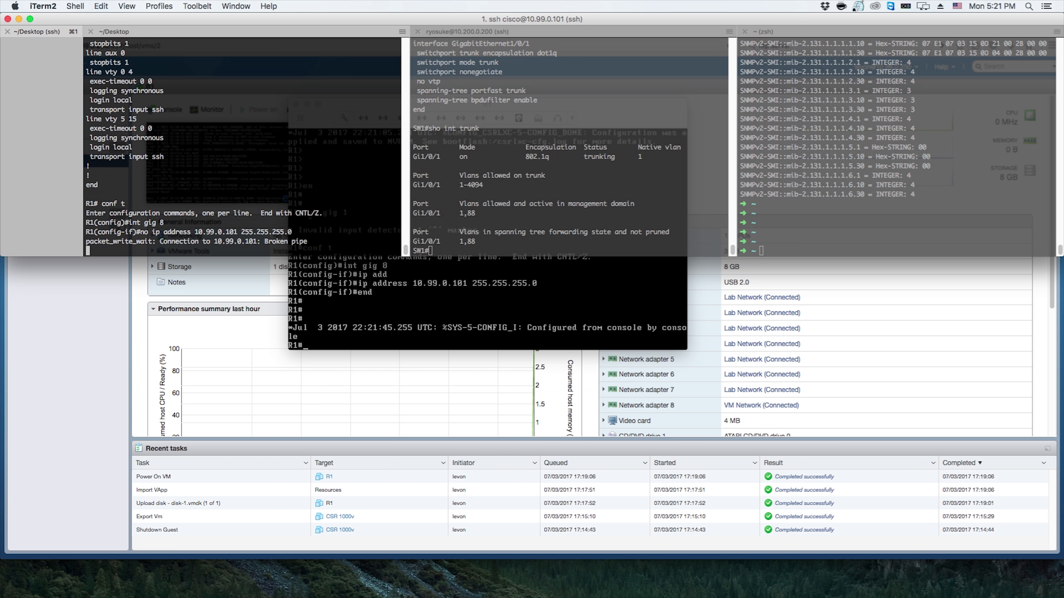
{"action": "key", "text": "Up"}
{"action": "key", "text": "Return"}
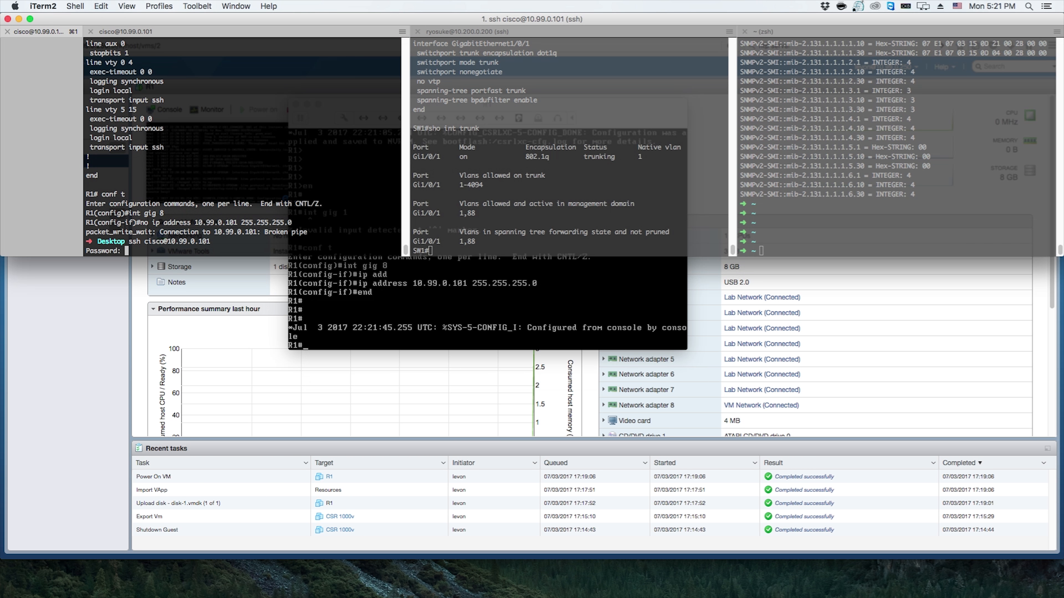
{"action": "key", "text": "Return"}
{"action": "key", "text": "Return"}
{"action": "key", "text": "Return"}
{"action": "key", "text": "Return"}
{"action": "key", "text": "Return"}
{"action": "key", "text": "Return"}
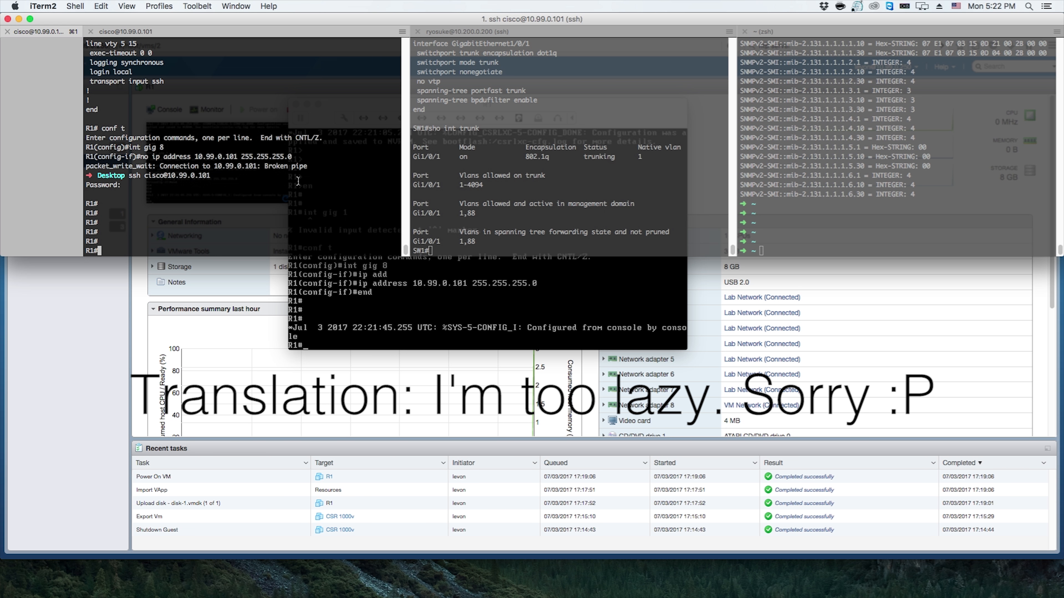
{"action": "type", "text": "conf t"}
{"action": "key", "text": "Return"}
{"action": "type", "text": "cr"}
{"action": "key", "text": "Tab"}
{"action": "type", "text": "g"}
{"action": "key", "text": "Tab"}
{"action": "key", "text": "BackSpace"}
{"action": "key", "text": "BackSpace"}
{"action": "key", "text": "BackSpace"}
{"action": "key", "text": "BackSpace"}
{"action": "key", "text": "BackSpace"}
{"action": "key", "text": "BackSpace"}
{"action": "key", "text": "BackSpace"}
{"action": "key", "text": "BackSpace"}
{"action": "type", "text": "end"}
{"action": "key", "text": "Return"}
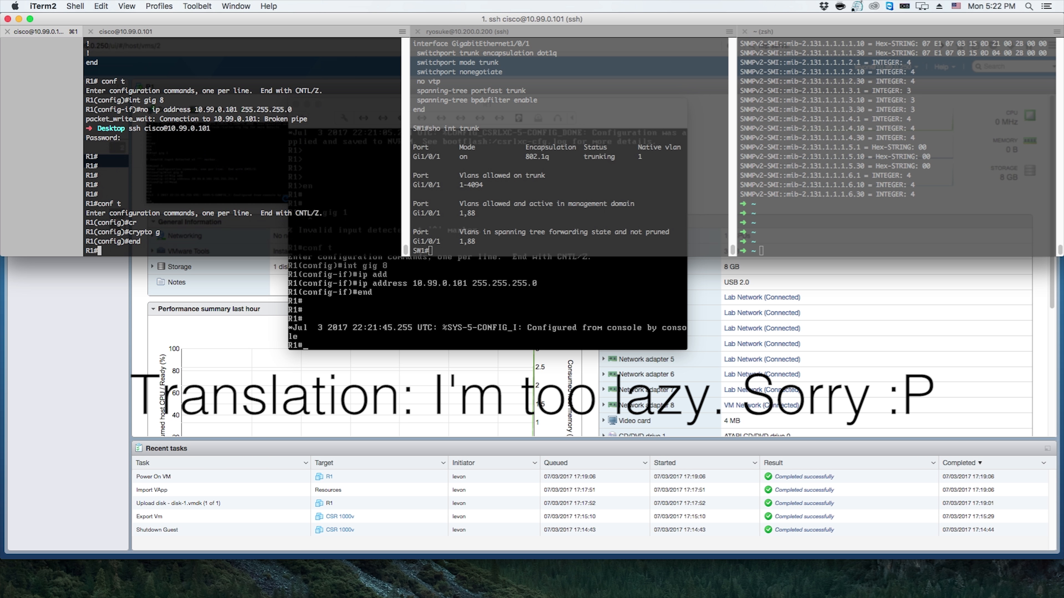
Save R1's configuration with wr, exit the SSH session and hide the terminal
{"action": "type", "text": "wr"}
{"action": "key", "text": "Return"}
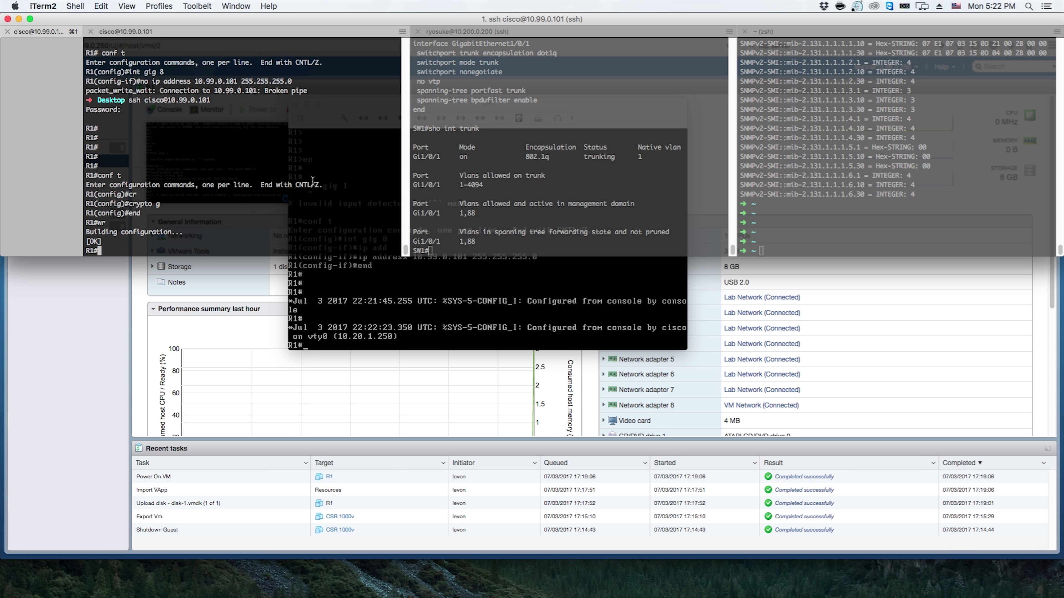
{"action": "type", "text": "exit"}
{"action": "key", "text": "Return"}
{"action": "key", "text": "super+h"}
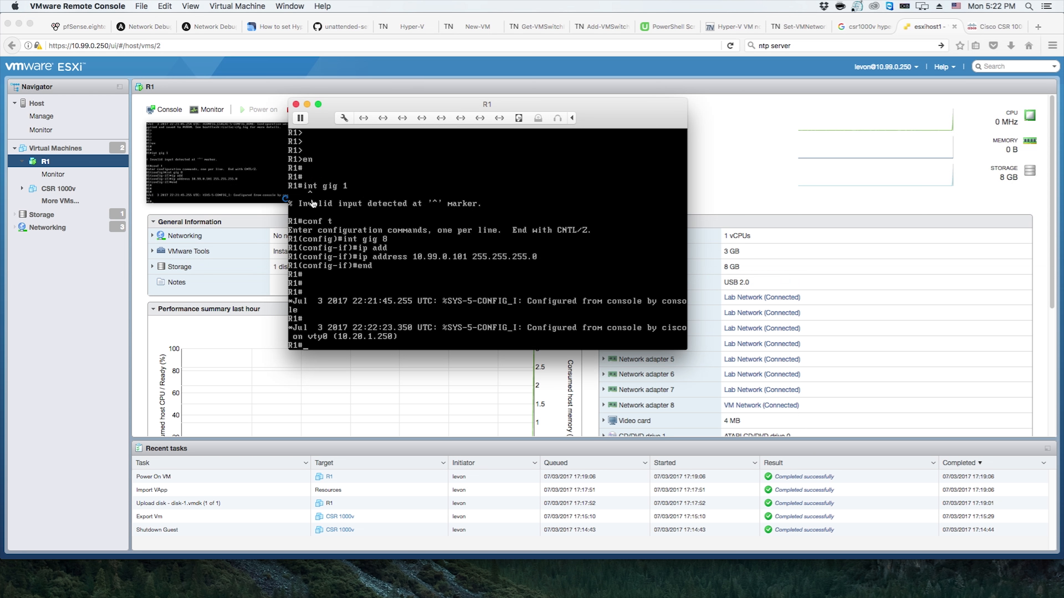
Close R1's remote console and return to the host's list of virtual machines in Firefox
{"action": "left_click", "coordinate": [295, 104]}
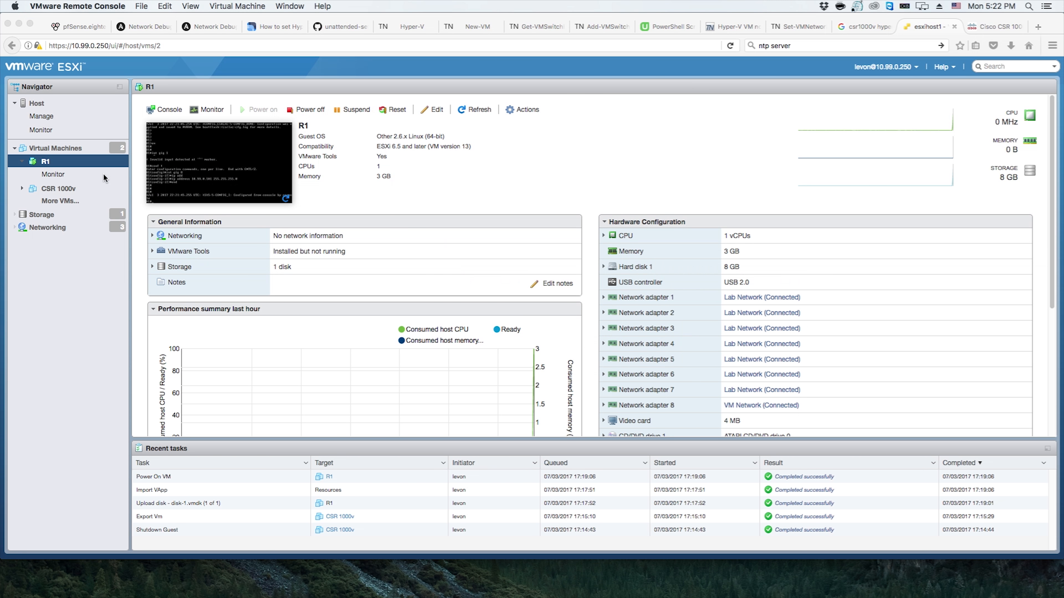
{"action": "left_click", "coordinate": [91, 147]}
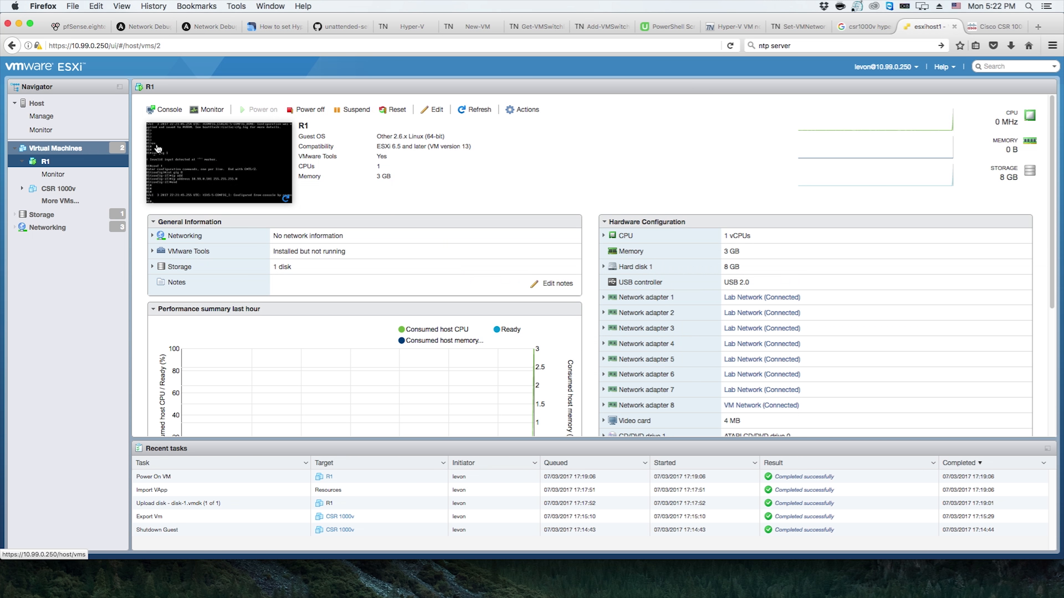
{"action": "left_click", "coordinate": [122, 148]}
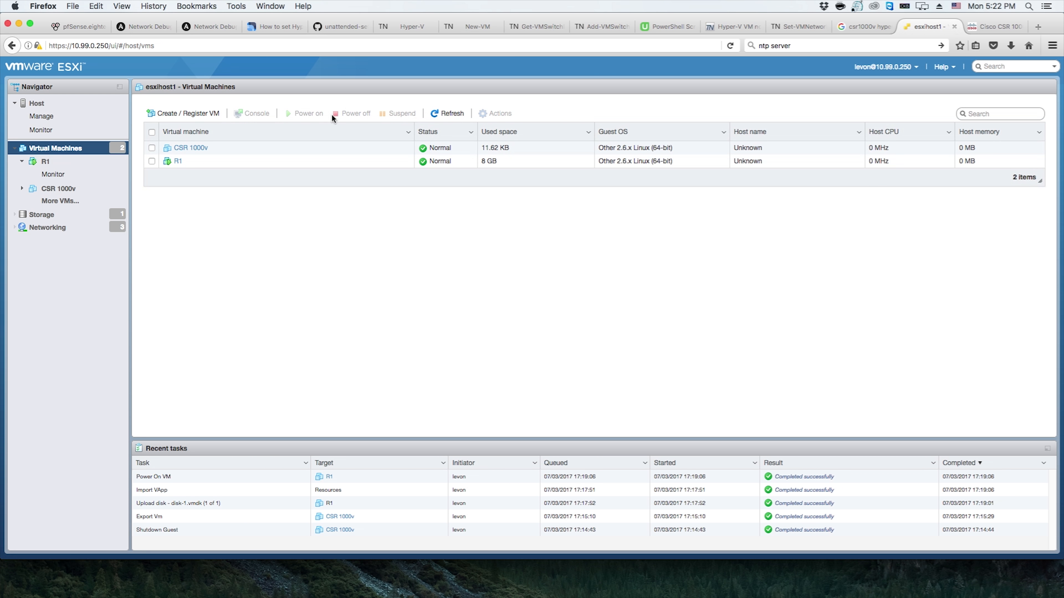
Start a new virtual machine with the option to deploy it from an OVF or OVA file
{"action": "left_click", "coordinate": [211, 121]}
{"action": "left_click", "coordinate": [491, 216]}
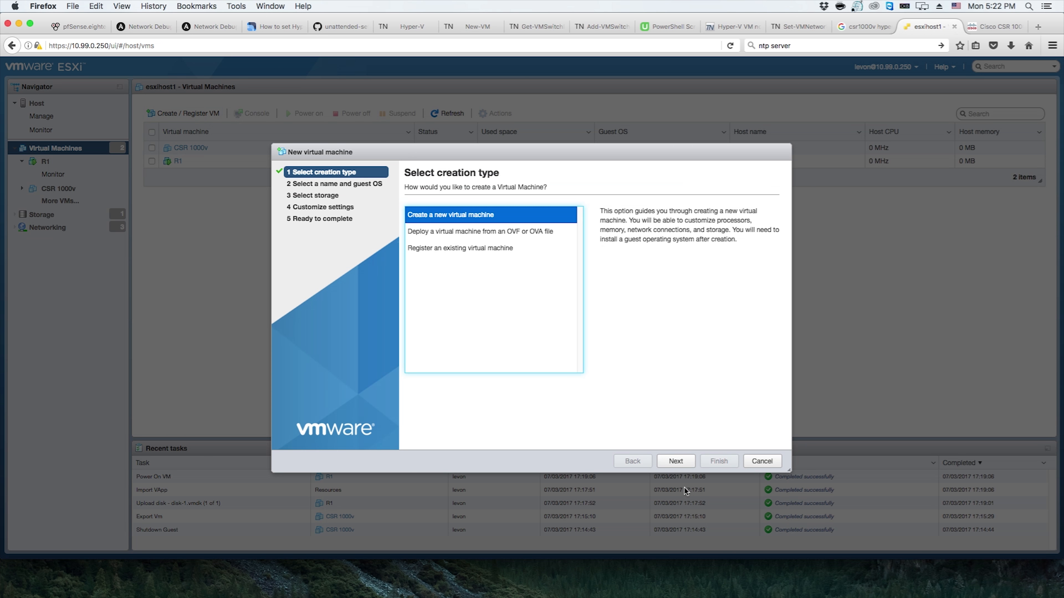
{"action": "left_click", "coordinate": [676, 461]}
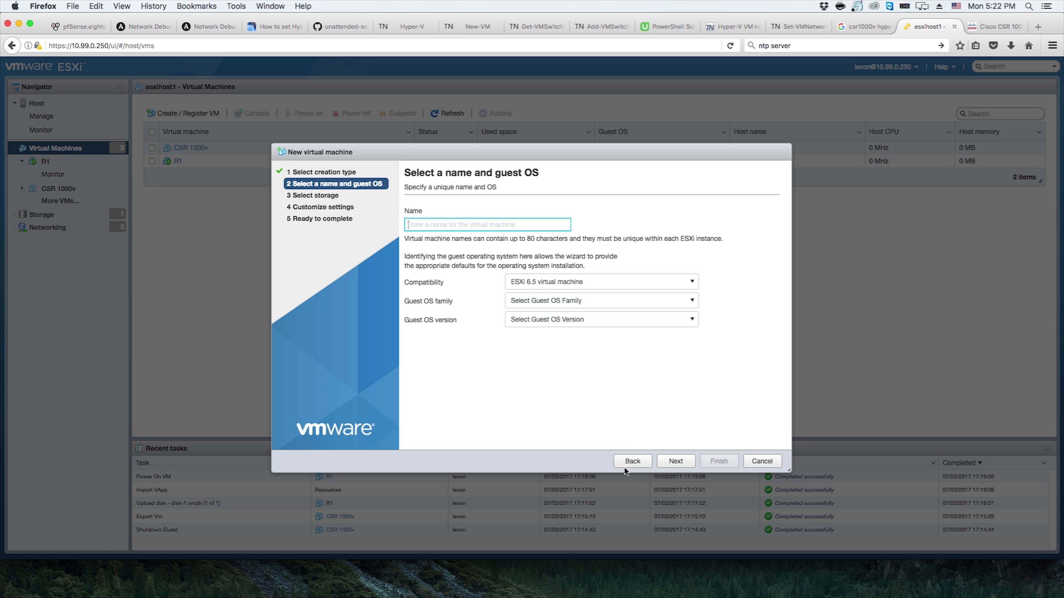
{"action": "left_click", "coordinate": [630, 461]}
{"action": "left_click", "coordinate": [492, 232]}
{"action": "left_click", "coordinate": [676, 460]}
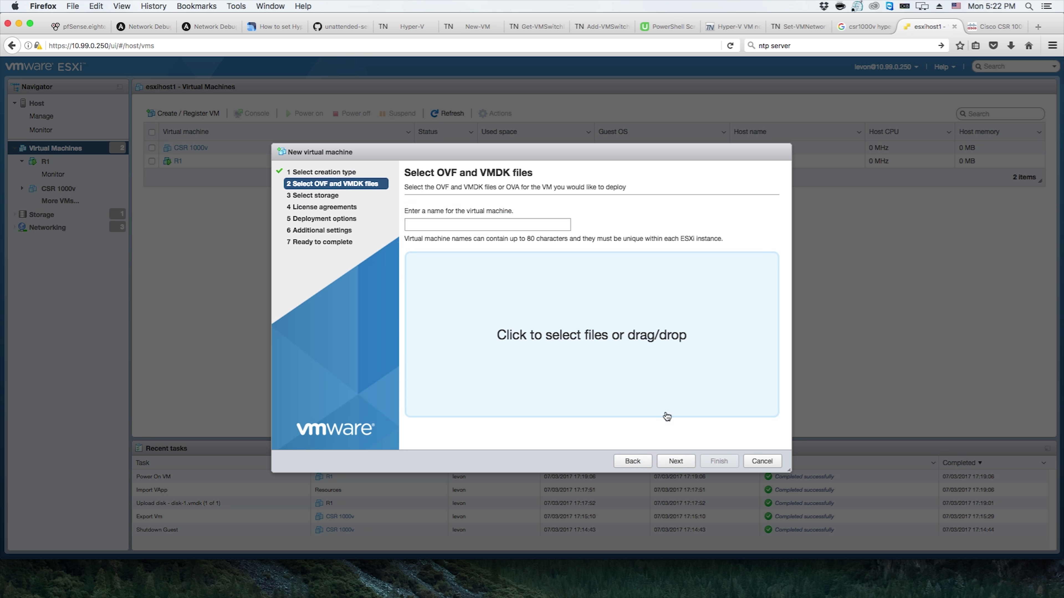
Name the virtual machine R2 and load CSR 1000v.ovf and disk-1.vmdk from the CSR 1000v Base folder
{"action": "left_click", "coordinate": [525, 226]}
{"action": "type", "text": "R2"}
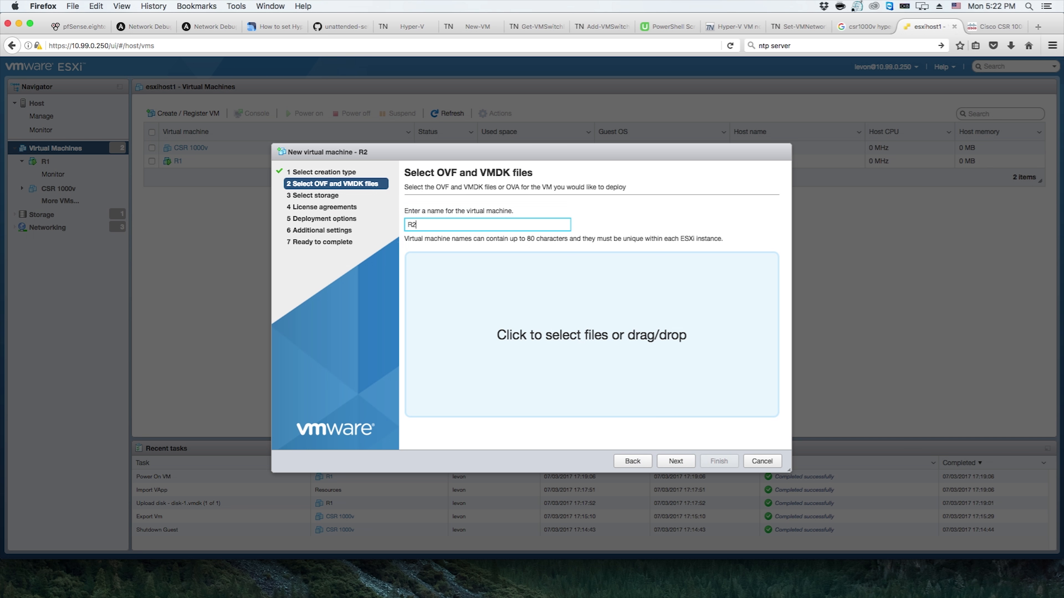
{"action": "left_click", "coordinate": [601, 306]}
{"action": "key", "text": "super+a"}
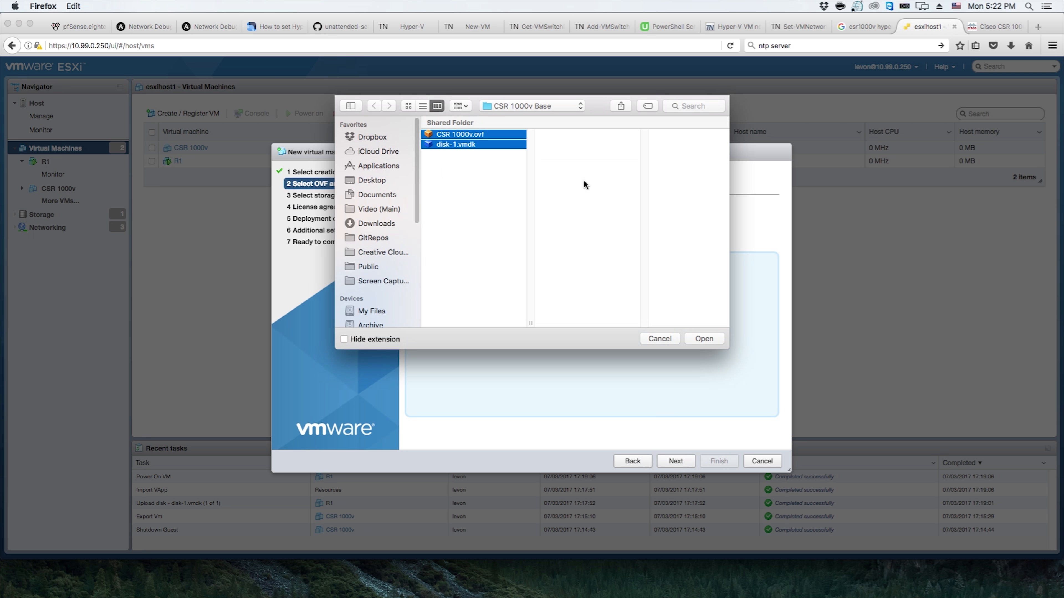
{"action": "left_click", "coordinate": [718, 339]}
{"action": "left_click", "coordinate": [686, 462]}
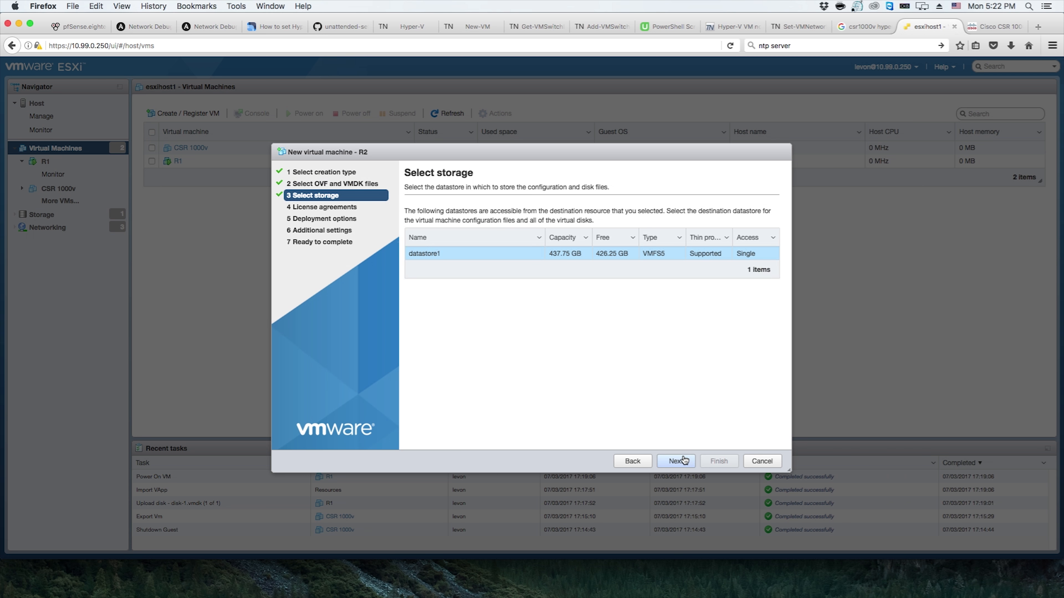
Store R2 on datastore1, map VM Network to VM Network, choose Thick disk provisioning and finish the deployment
{"action": "left_click", "coordinate": [678, 461]}
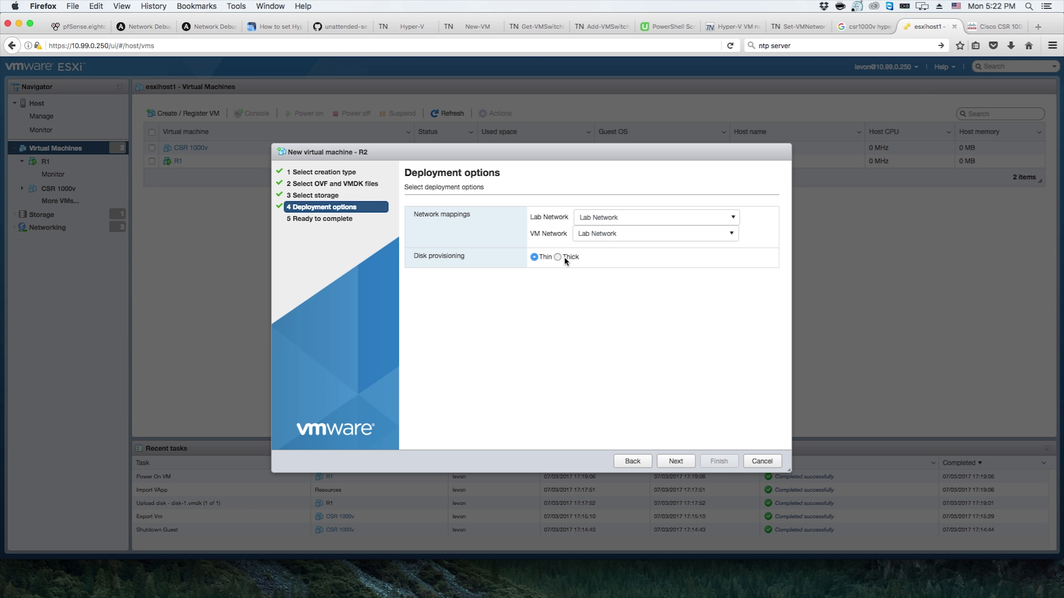
{"action": "left_click", "coordinate": [607, 237]}
{"action": "left_click", "coordinate": [609, 263]}
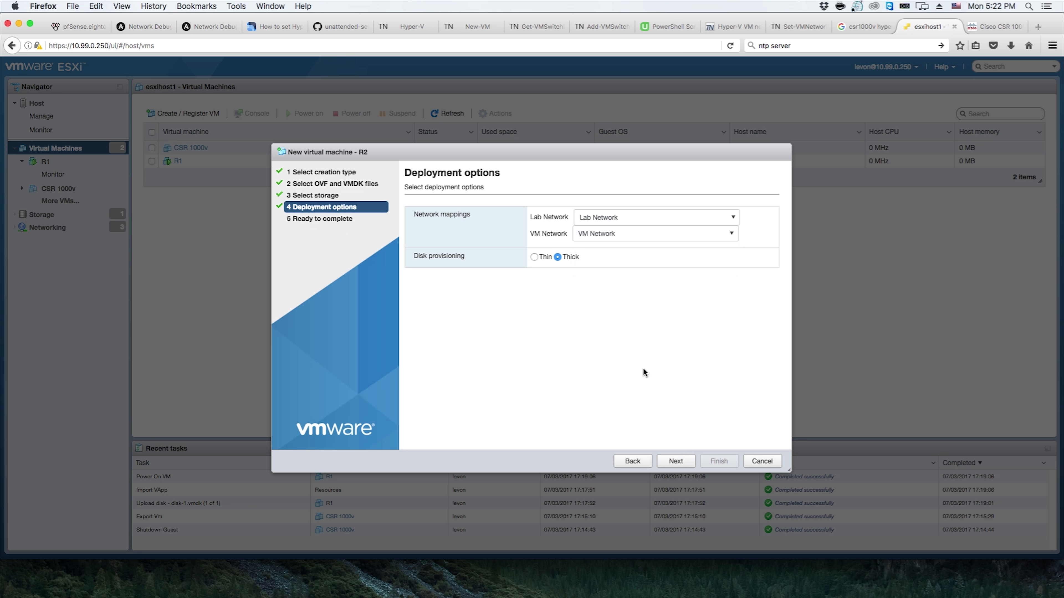
{"action": "left_click", "coordinate": [685, 461]}
{"action": "left_click", "coordinate": [719, 463]}
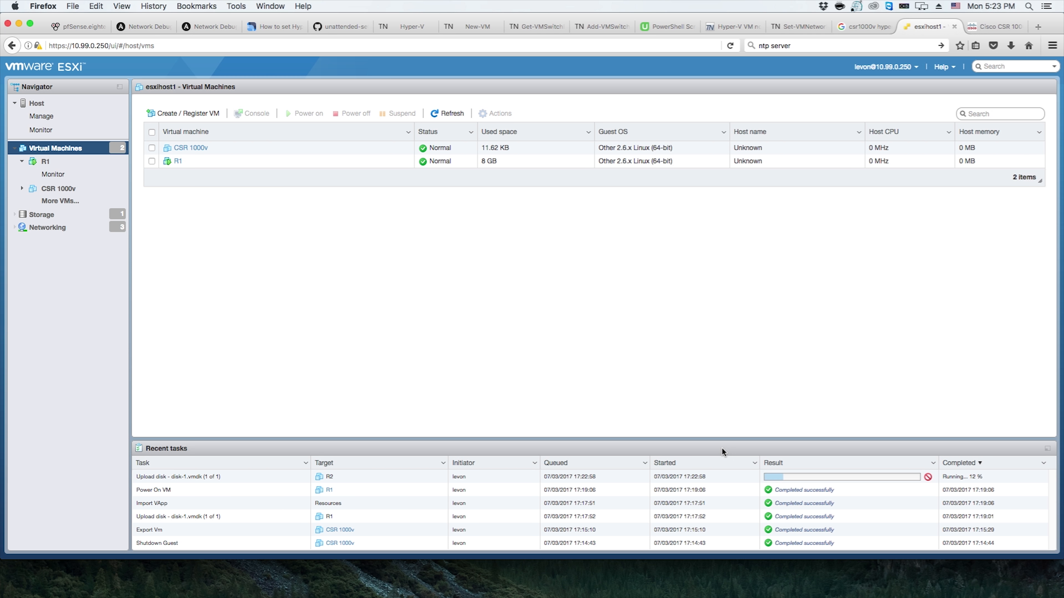
{"action": "left_click", "coordinate": [183, 113]}
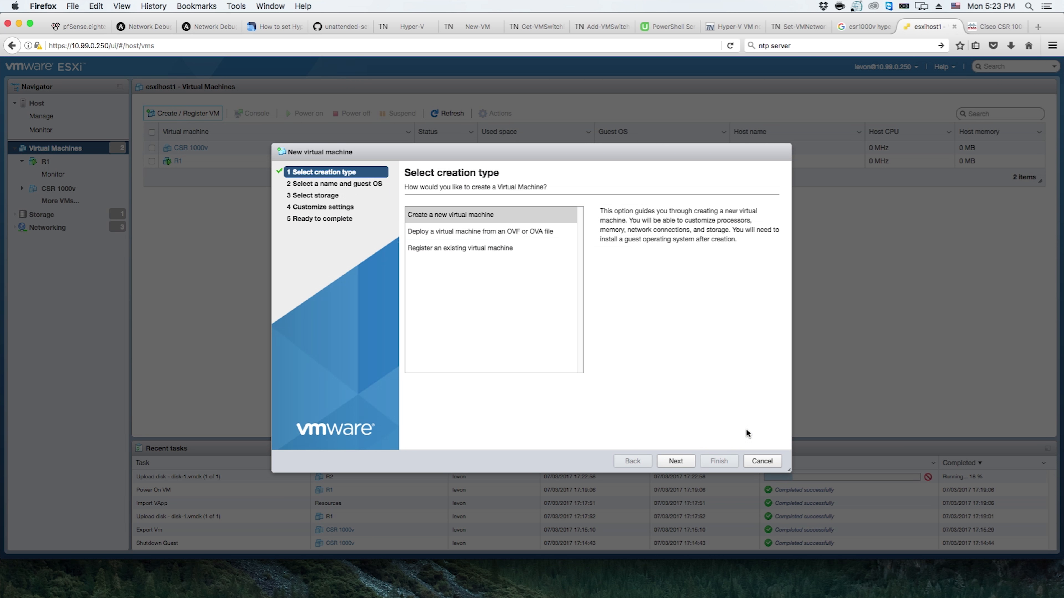
{"action": "left_click", "coordinate": [775, 461]}
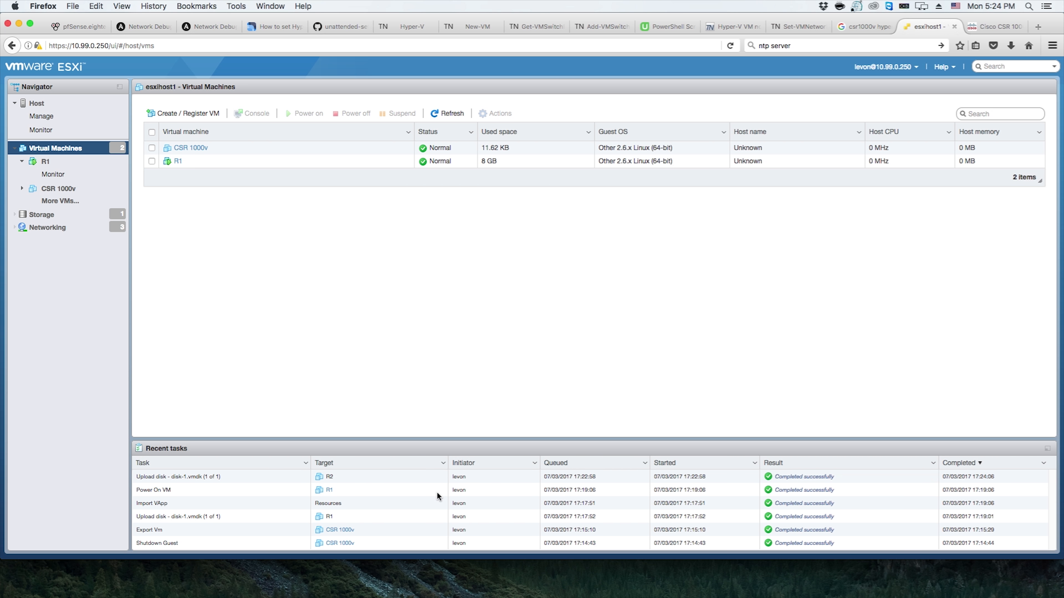
Open R2's remote console from its virtual machine page and boot the CSR1000v - packages.conf entry
{"action": "left_click", "coordinate": [181, 177]}
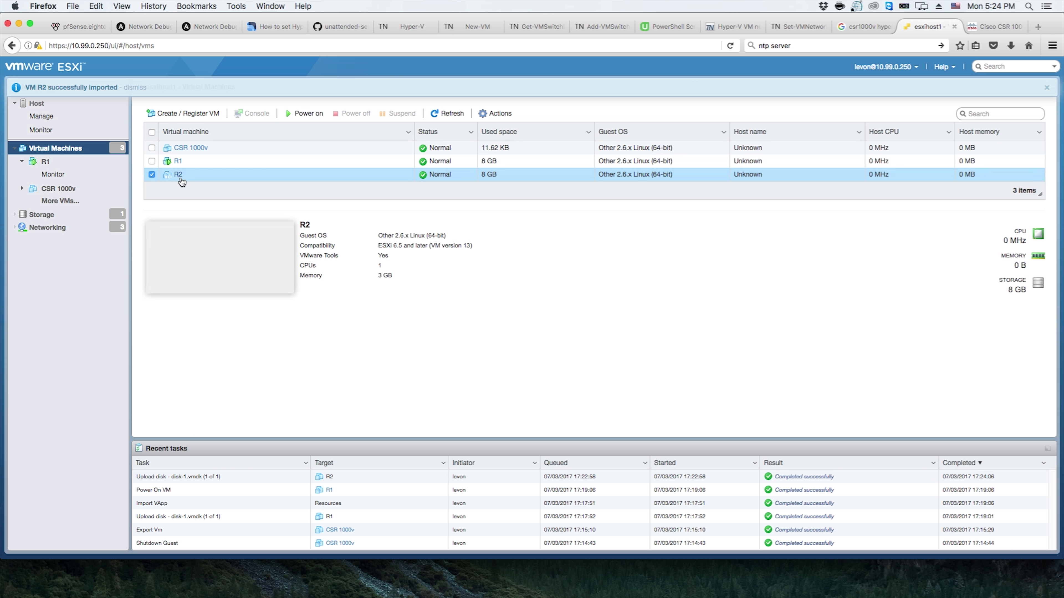
{"action": "left_click", "coordinate": [178, 174]}
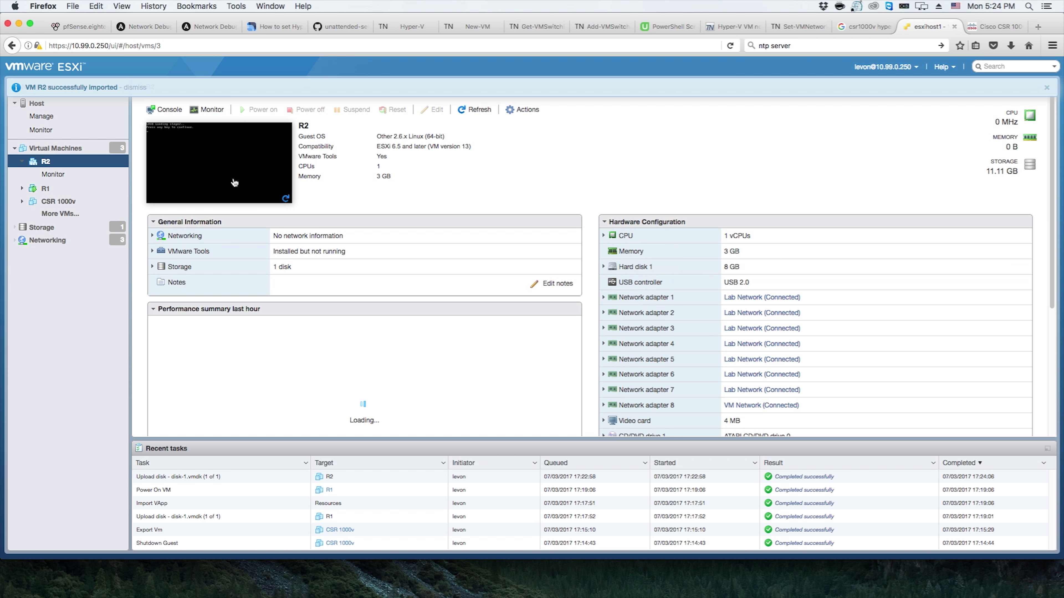
{"action": "mouse_move", "coordinate": [582, 596]}
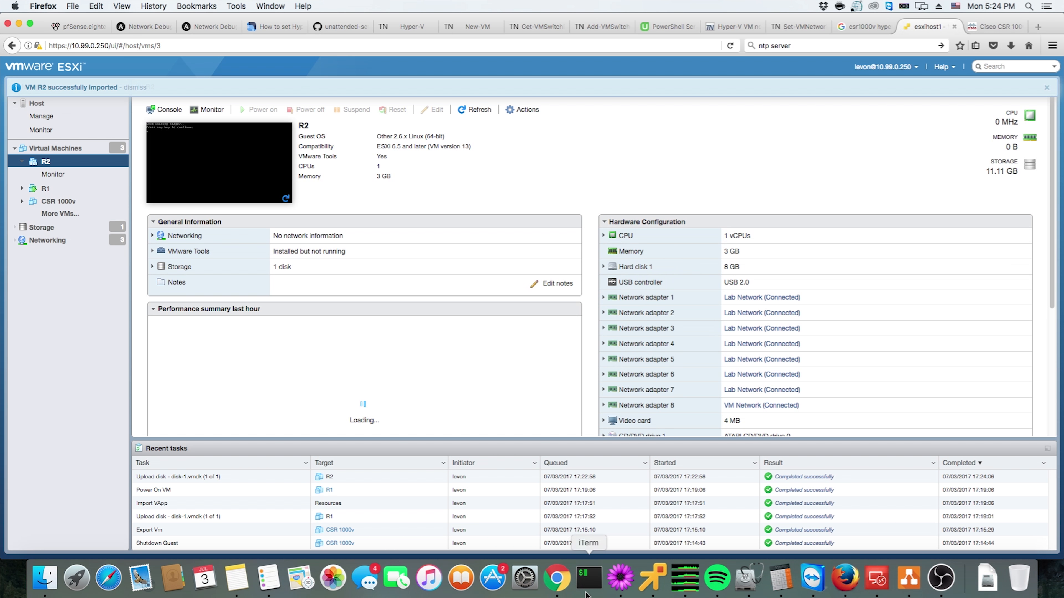
{"action": "left_click", "coordinate": [219, 147]}
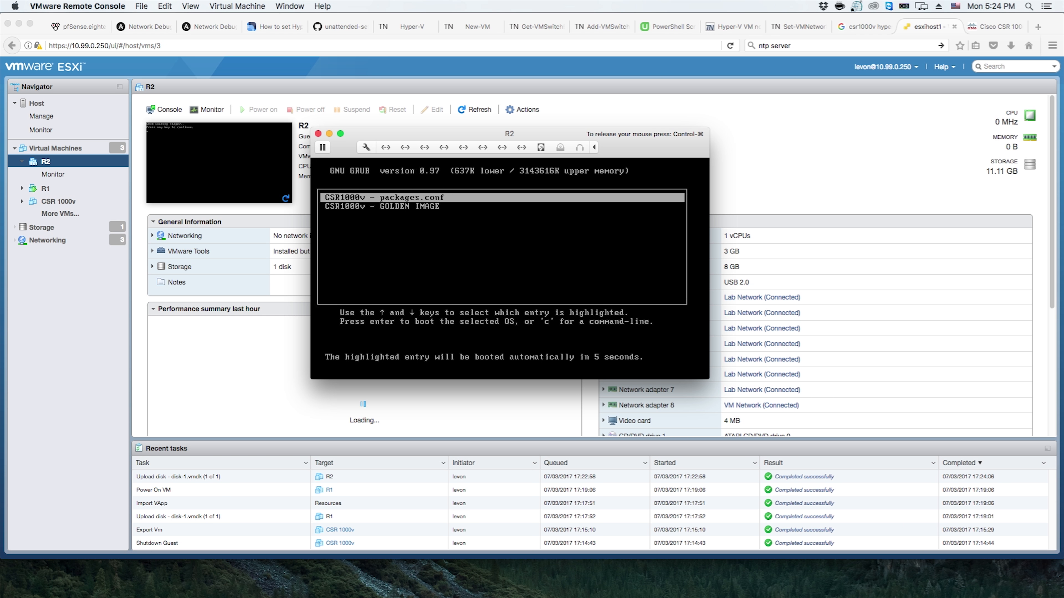
{"action": "key", "text": "Return"}
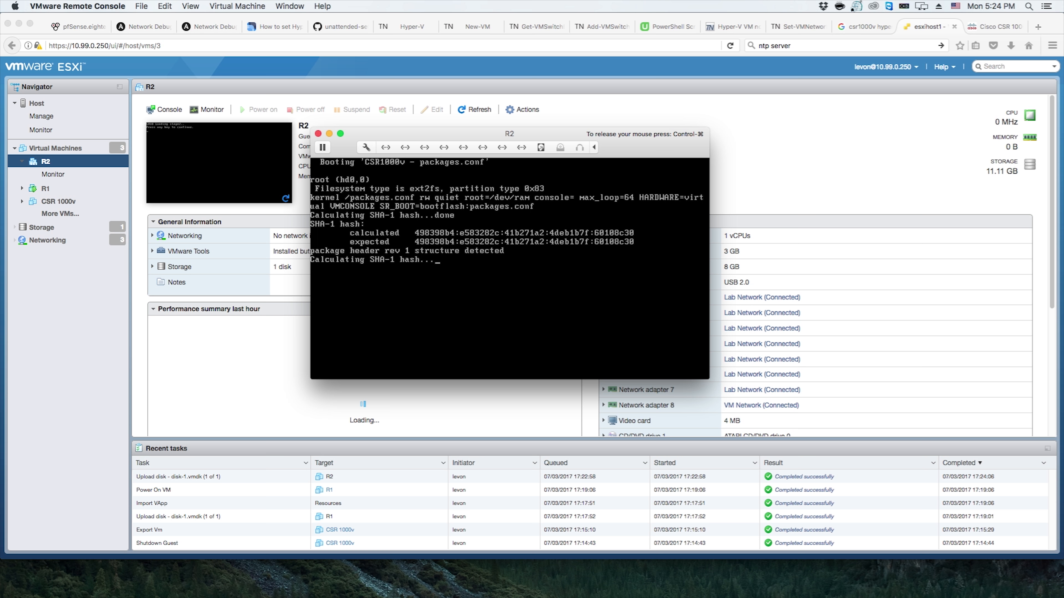
Show the iTerm2 terminal alongside R2's remote console, placing the console window below the terminal
{"action": "key", "text": "super+Tab"}
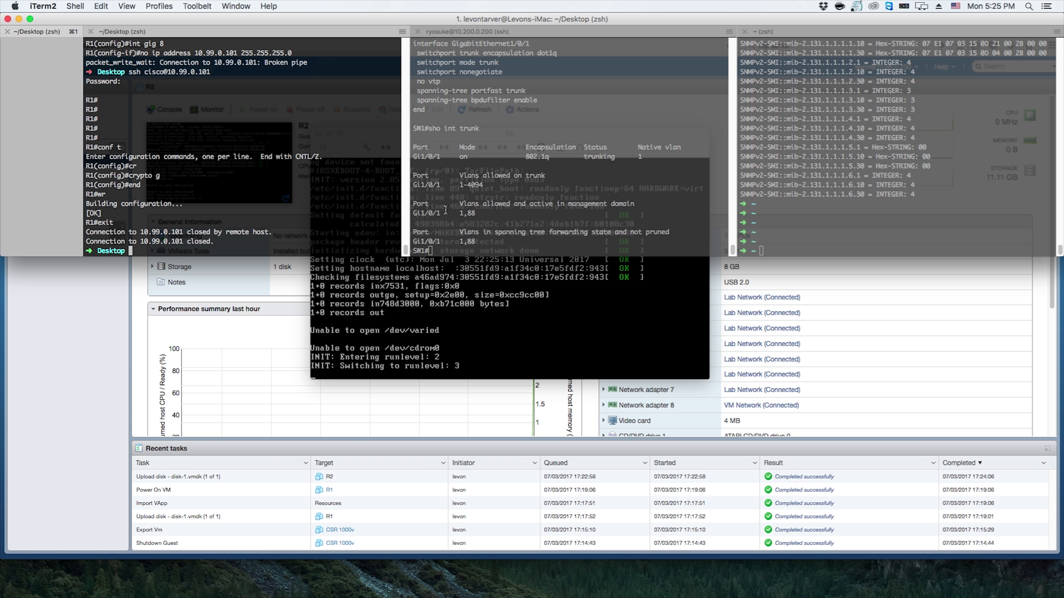
{"action": "left_click", "coordinate": [449, 260]}
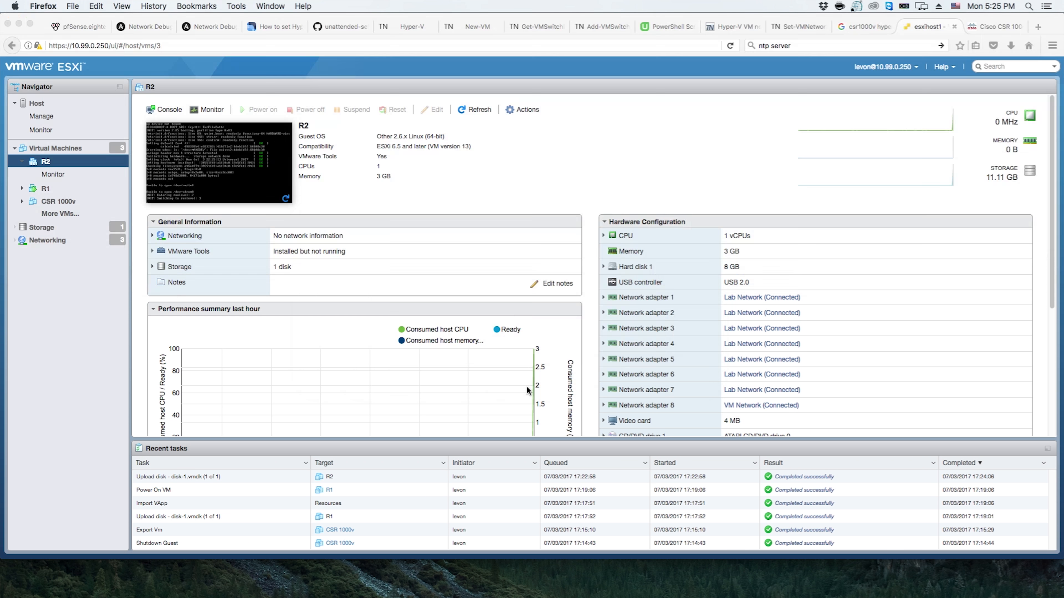
{"action": "mouse_move", "coordinate": [717, 594]}
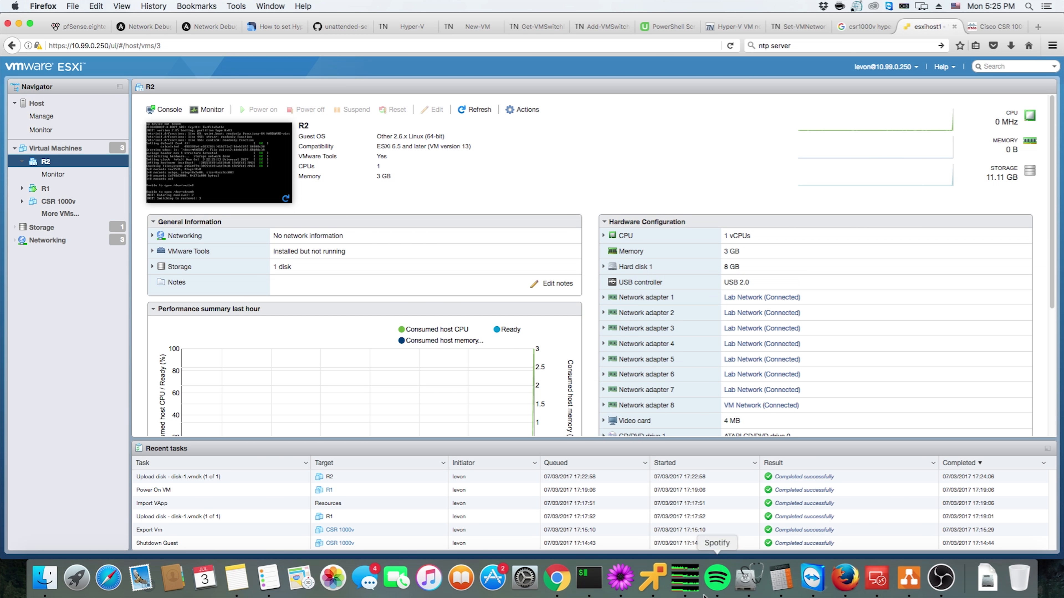
{"action": "left_click", "coordinate": [645, 590]}
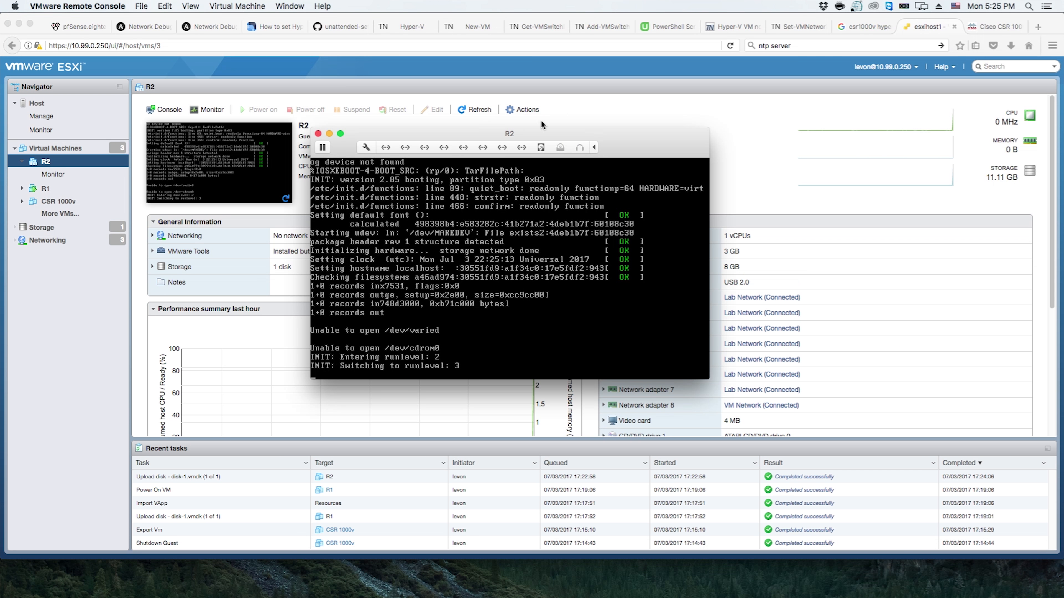
{"action": "left_click_drag", "start_coordinate": [623, 143], "coordinate": [670, 192]}
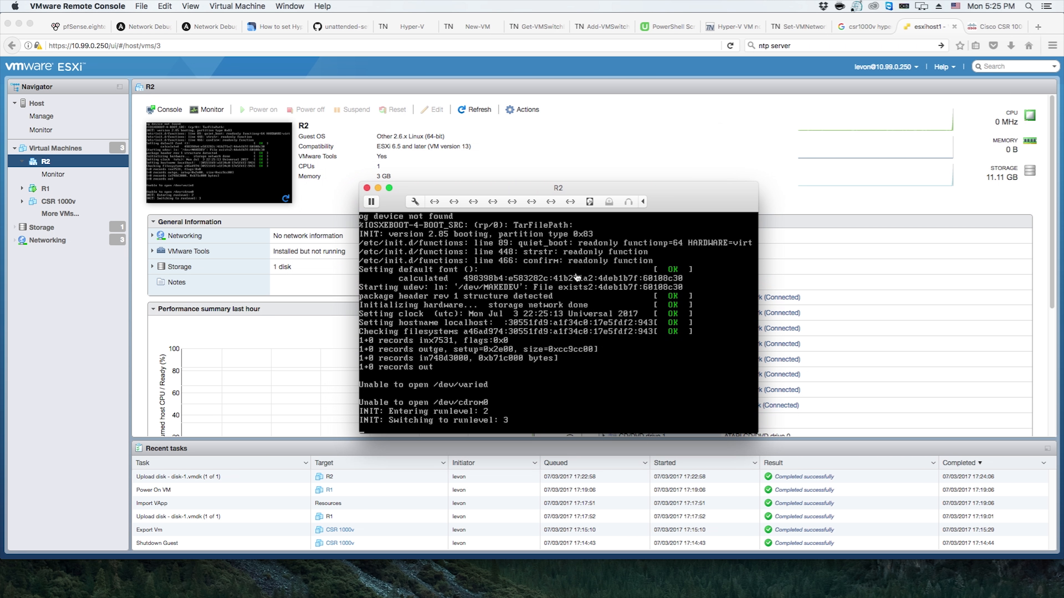
{"action": "left_click_drag", "start_coordinate": [653, 184], "coordinate": [682, 236]}
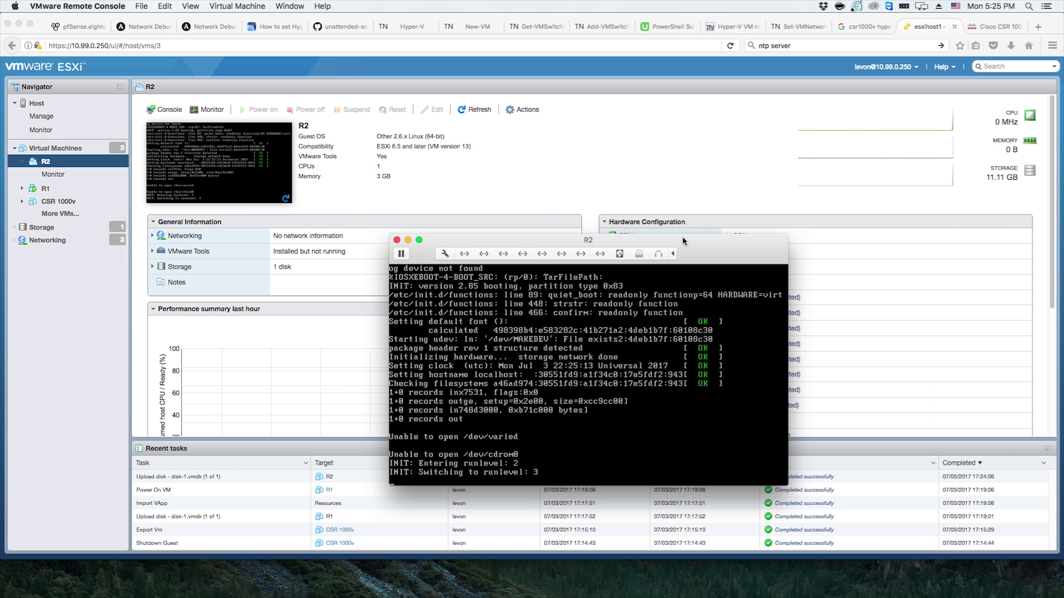
{"action": "key", "text": "alt+space"}
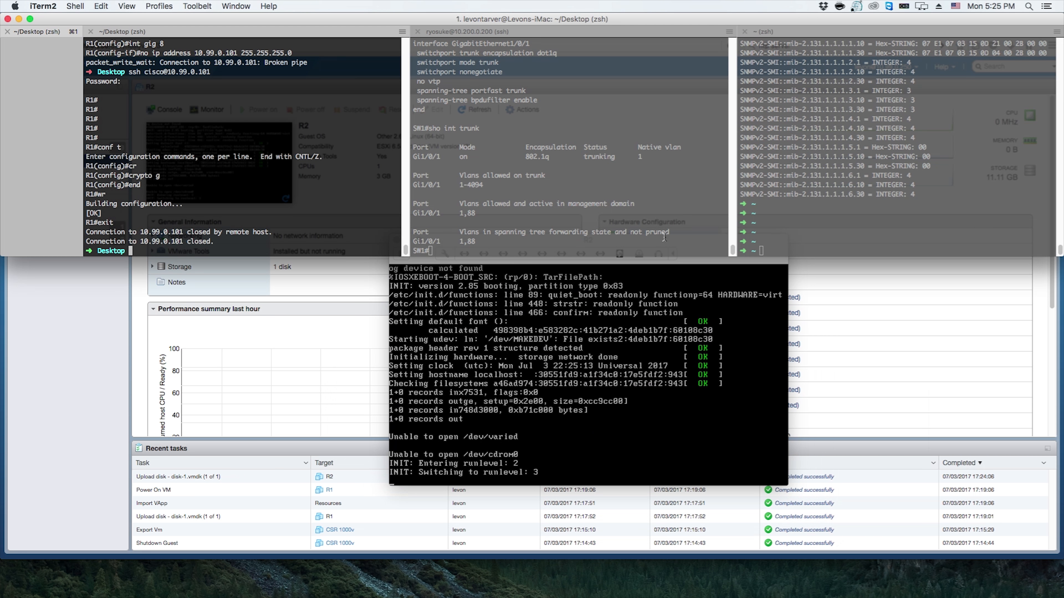
{"action": "left_click", "coordinate": [712, 265]}
{"action": "left_click_drag", "start_coordinate": [715, 245], "coordinate": [662, 275]}
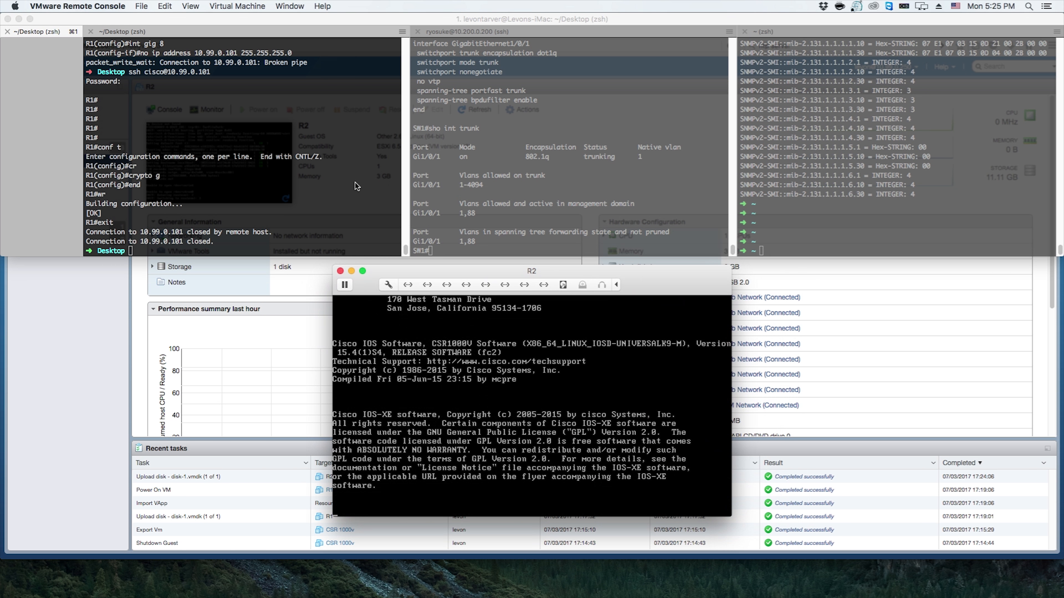
Wake the router's command prompt in the R2 remote console and enter privileged mode with en
{"action": "left_click", "coordinate": [579, 424]}
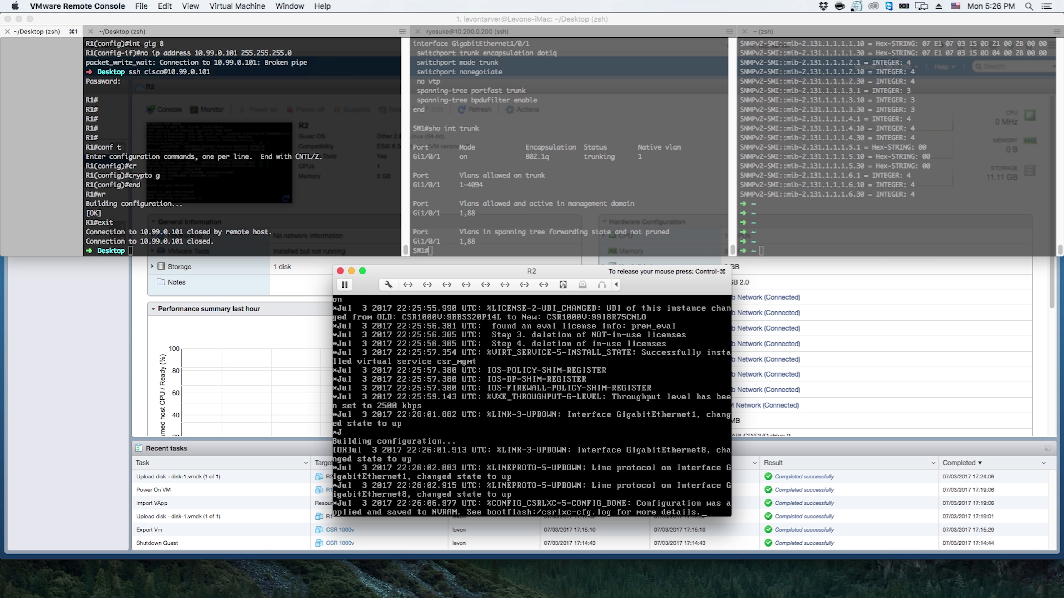
{"action": "key", "text": "Return"}
{"action": "key", "text": "Return"}
{"action": "key", "text": "Return"}
{"action": "key", "text": "Return"}
{"action": "type", "text": "en"}
{"action": "key", "text": "Return"}
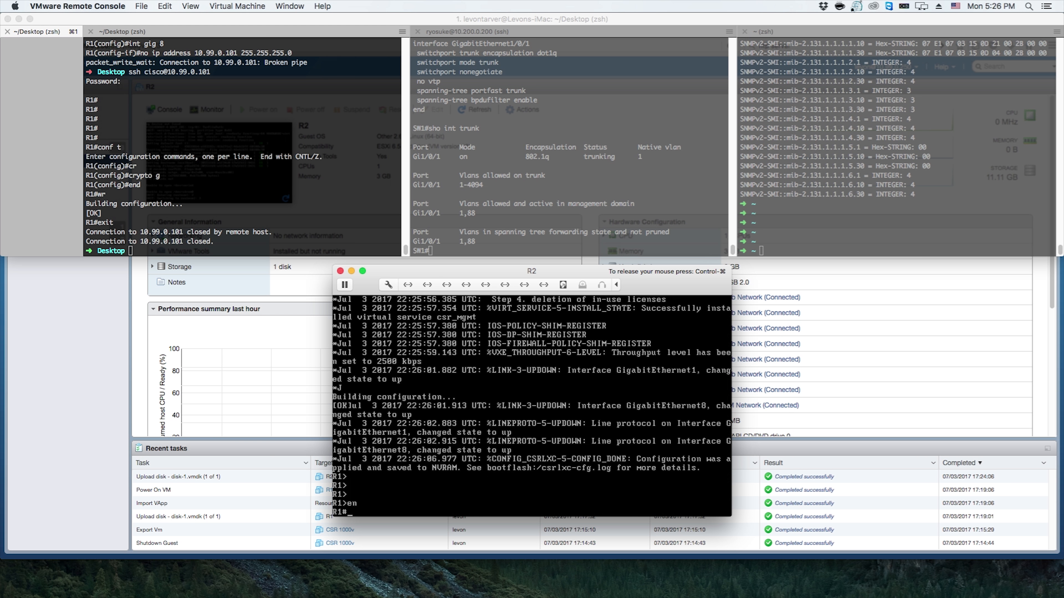
Enter configuration mode with conf t and set the router's hostname to R2
{"action": "type", "text": "host"}
{"action": "key", "text": "Tab"}
{"action": "key", "text": "BackSpace"}
{"action": "key", "text": "BackSpace"}
{"action": "key", "text": "BackSpace"}
{"action": "key", "text": "BackSpace"}
{"action": "type", "text": "conf t"}
{"action": "key", "text": "Return"}
{"action": "type", "text": "hos"}
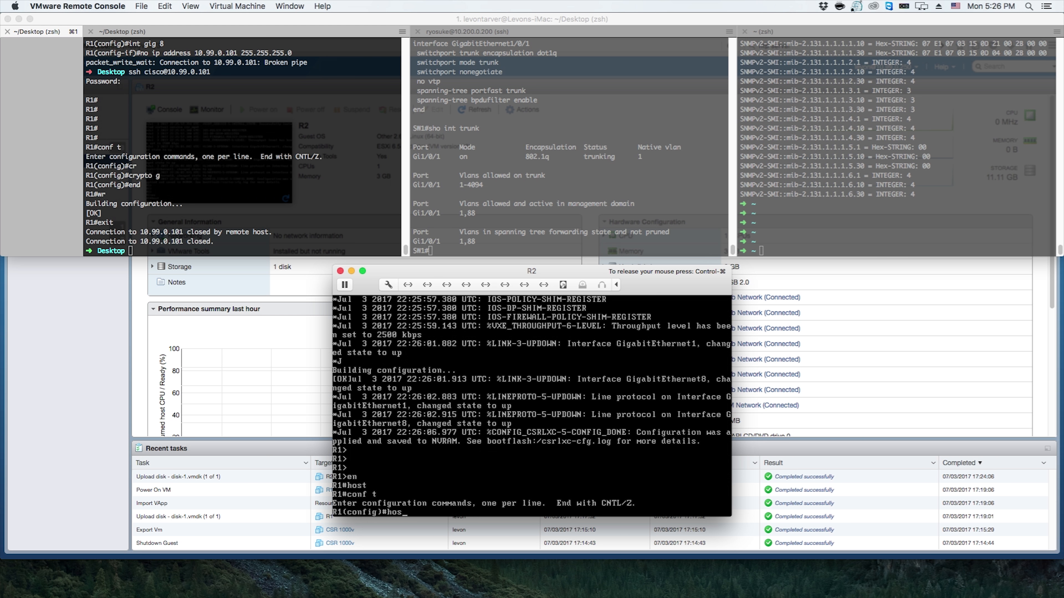
{"action": "type", "text": "t"}
{"action": "key", "text": "Tab"}
{"action": "type", "text": "R4"}
{"action": "key", "text": "BackSpace"}
{"action": "type", "text": "2"}
{"action": "key", "text": "Return"}
Select interface gig 8 and assign it ip address 10.99.0.102 255.255.255.0
{"action": "type", "text": "int gig 8"}
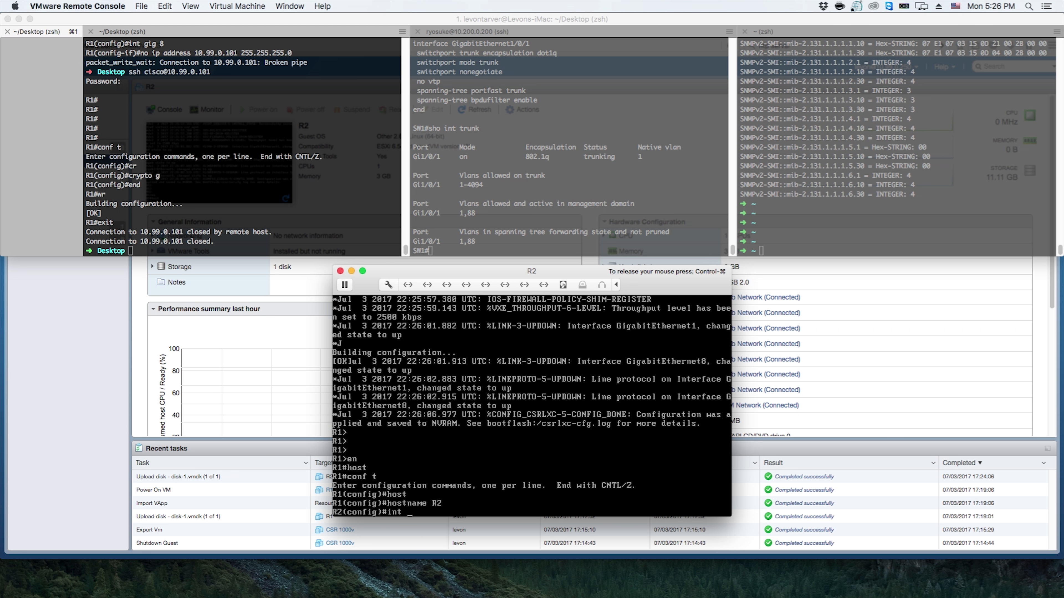
{"action": "key", "text": "Return"}
{"action": "type", "text": "ip ad"}
{"action": "key", "text": "Tab"}
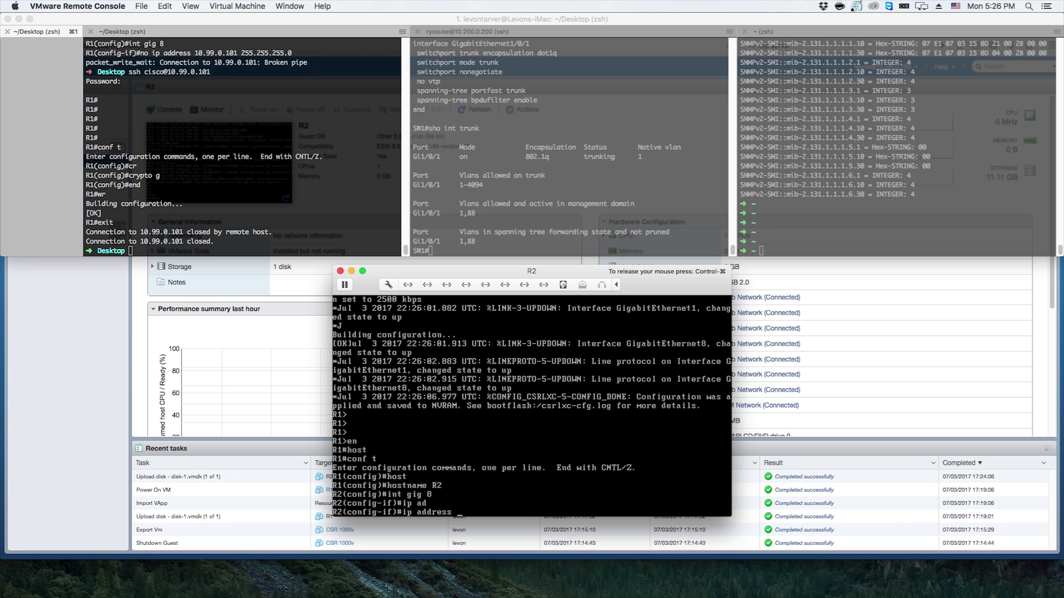
{"action": "type", "text": "10.99.0.102 255.255.255.0"}
{"action": "key", "text": "Return"}
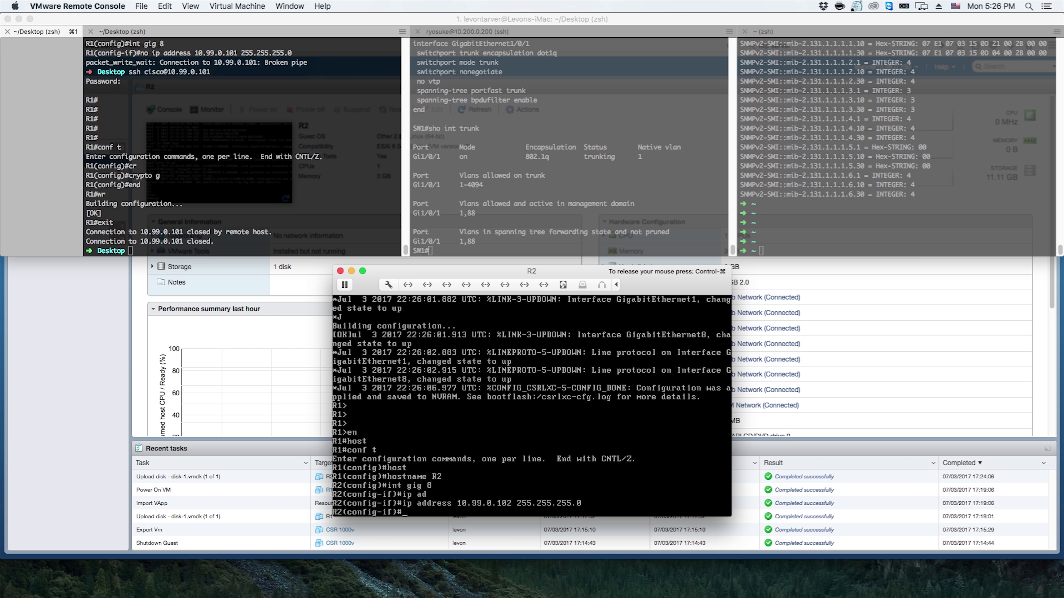
End configuration mode on R2 and save the configuration with wr
{"action": "type", "text": "endw"}
{"action": "key", "text": "Return"}
{"action": "type", "text": "r"}
{"action": "key", "text": "Return"}
{"action": "type", "text": "end"}
{"action": "key", "text": "Return"}
{"action": "type", "text": "wr"}
{"action": "key", "text": "Return"}
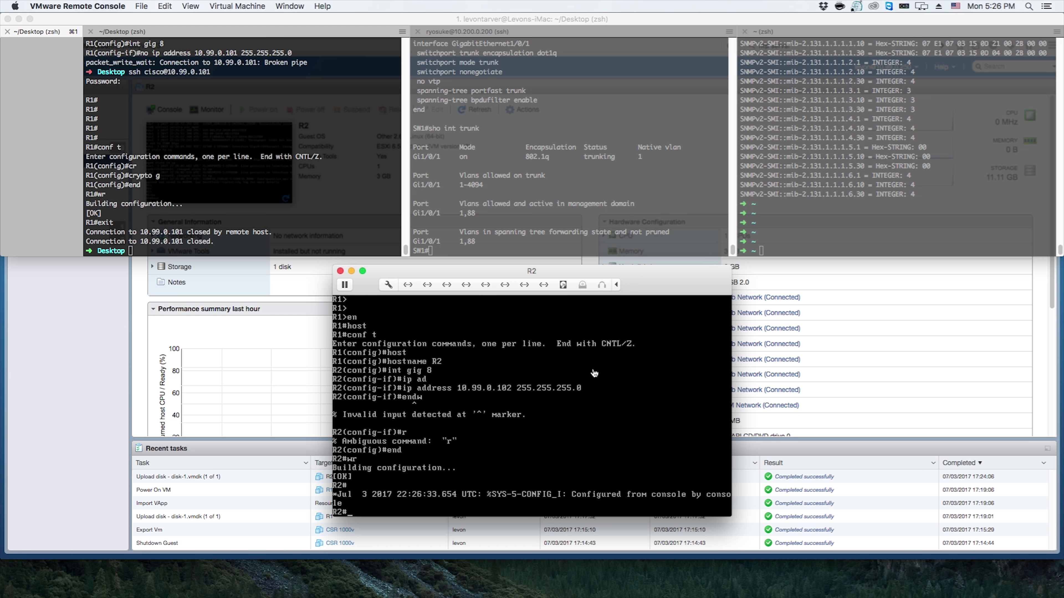
Switch to iTerm2 and try to open an SSH session to R2 at 10.99.0.102 as cisco
{"action": "key", "text": "super+Tab"}
{"action": "key", "text": "Up"}
{"action": "key", "text": "BackSpace"}
{"action": "key", "text": "BackSpace"}
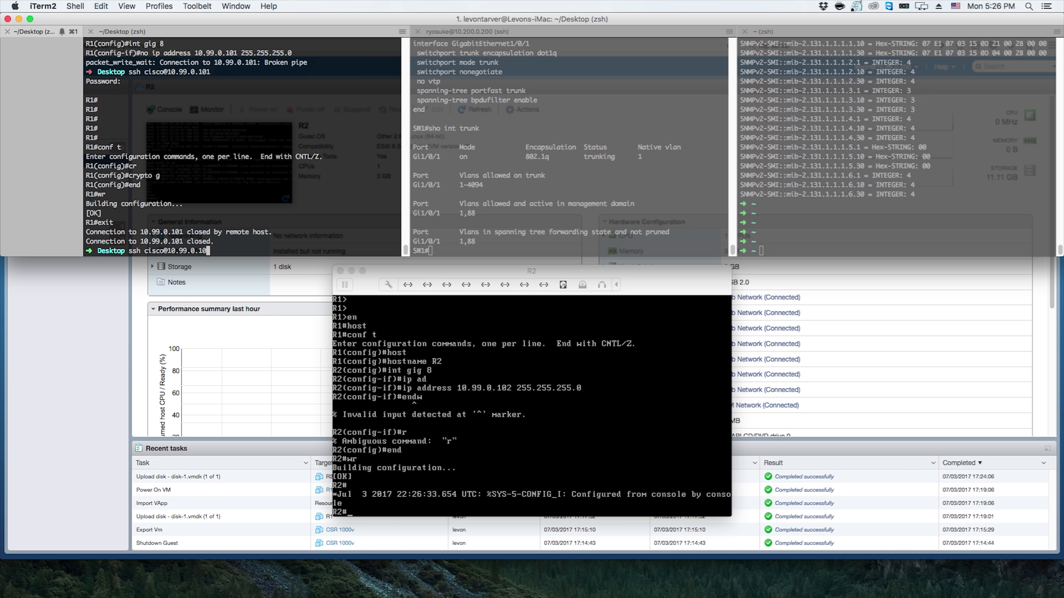
{"action": "type", "text": "02"}
{"action": "key", "text": "Return"}
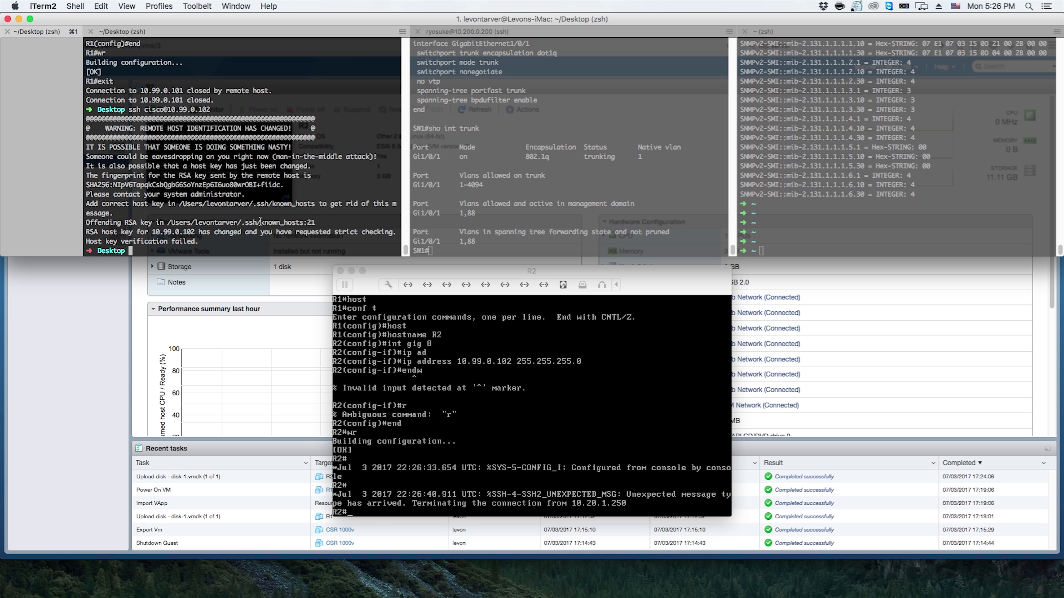
Open ~/.ssh/known_hosts in vim, delete its last line, then save and quit
{"action": "key", "text": "Up"}
{"action": "key", "text": "Up"}
{"action": "key", "text": "Up"}
{"action": "key", "text": "Return"}
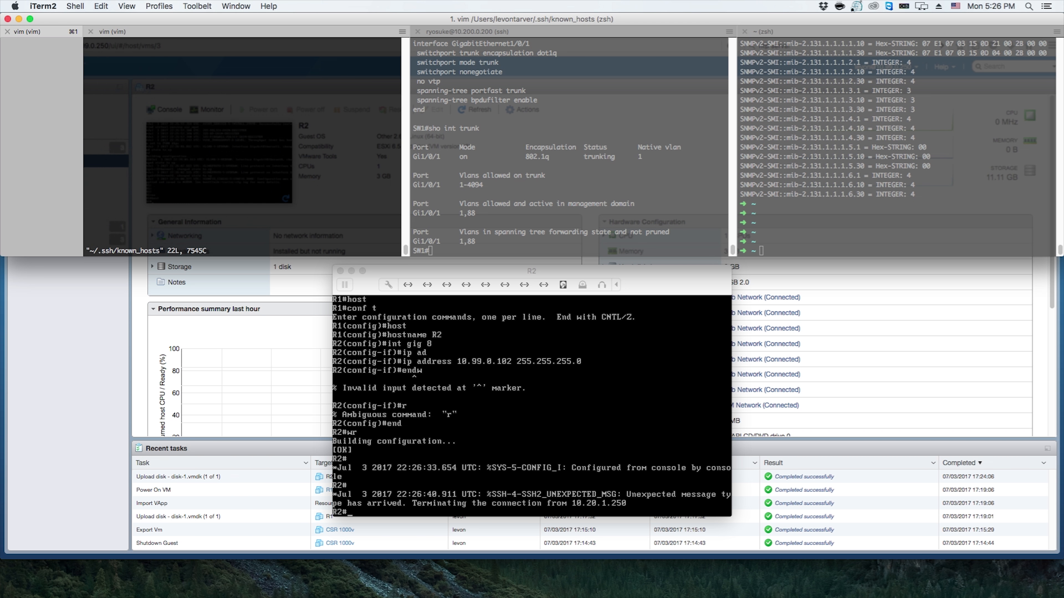
{"action": "key", "text": "shift+g"}
{"action": "key", "text": "d"}
{"action": "key", "text": "d"}
{"action": "type", "text": ":wq"}
{"action": "key", "text": "Return"}
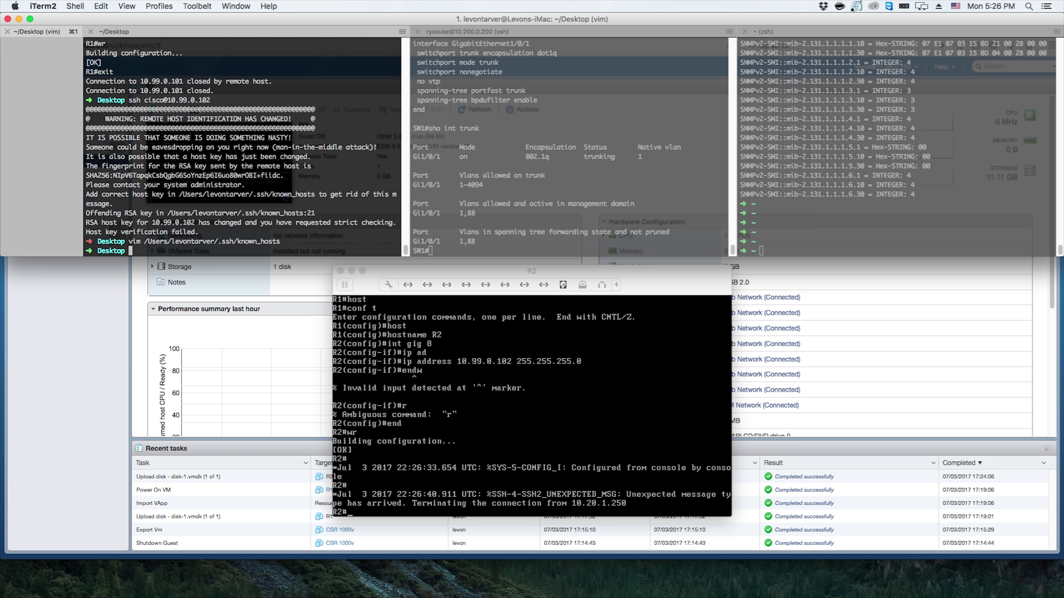
{"action": "key", "text": "Up"}
{"action": "key", "text": "Up"}
{"action": "key", "text": "Return"}
{"action": "type", "text": "yes"}
{"action": "key", "text": "Return"}
{"action": "key", "text": "Return"}
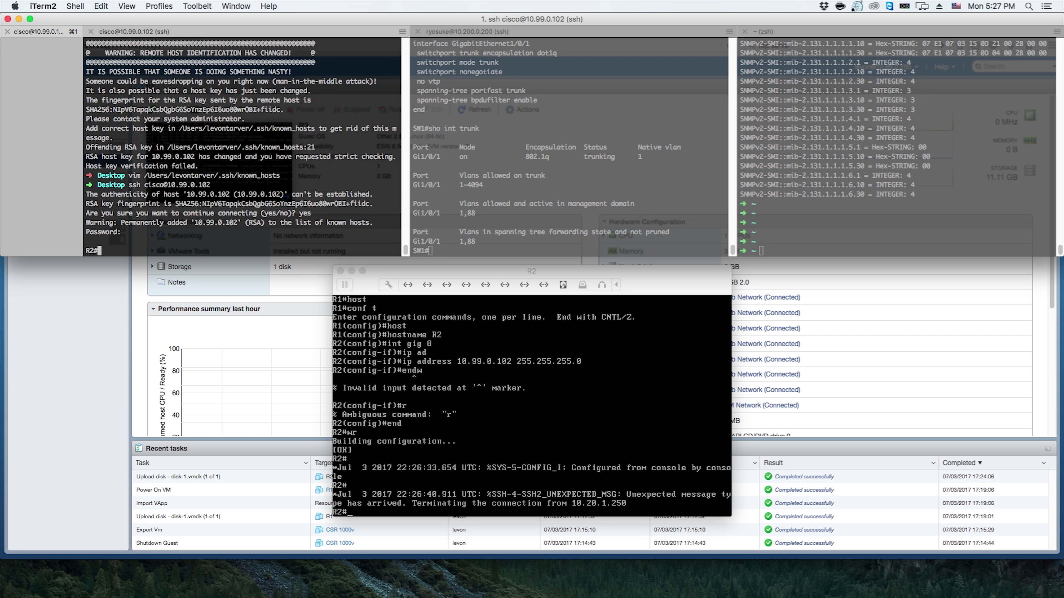
{"action": "key", "text": "Return"}
{"action": "key", "text": "Return"}
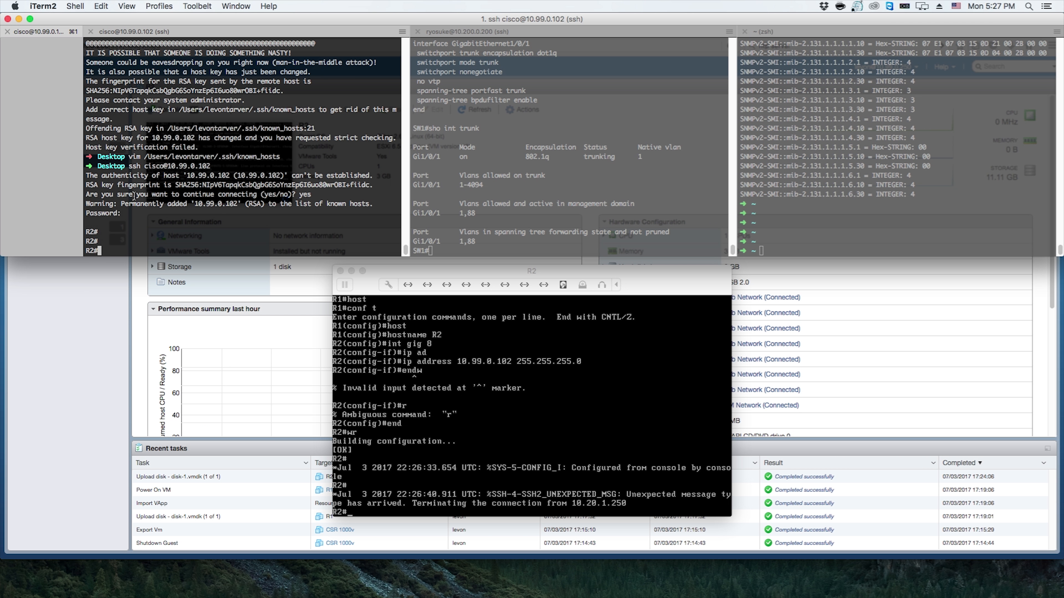
Hide the terminal, switch to Firefox and open a new browser tab
{"action": "left_click", "coordinate": [802, 204]}
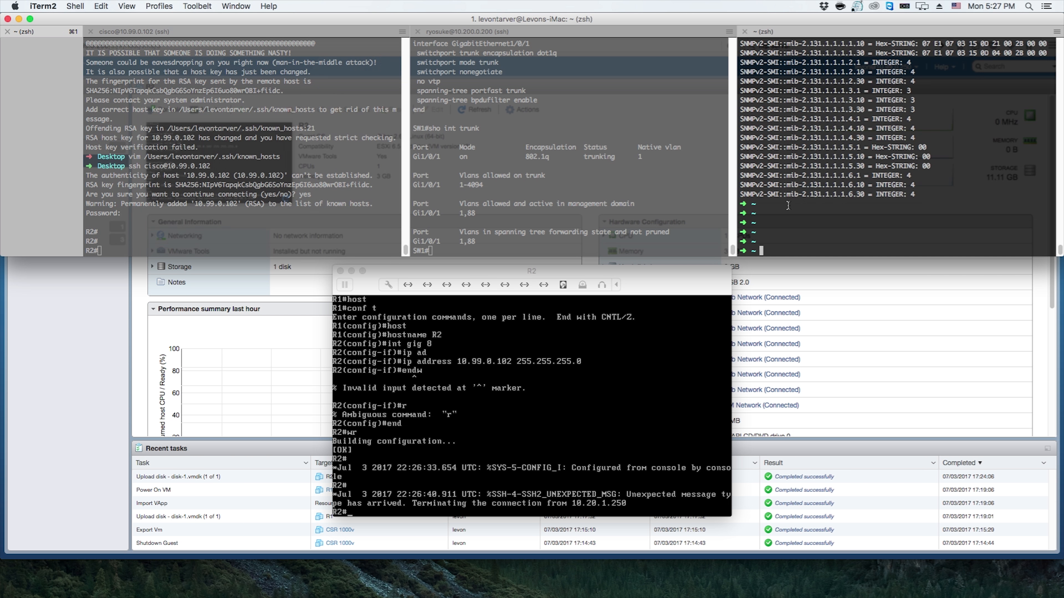
{"action": "key", "text": "alt+space"}
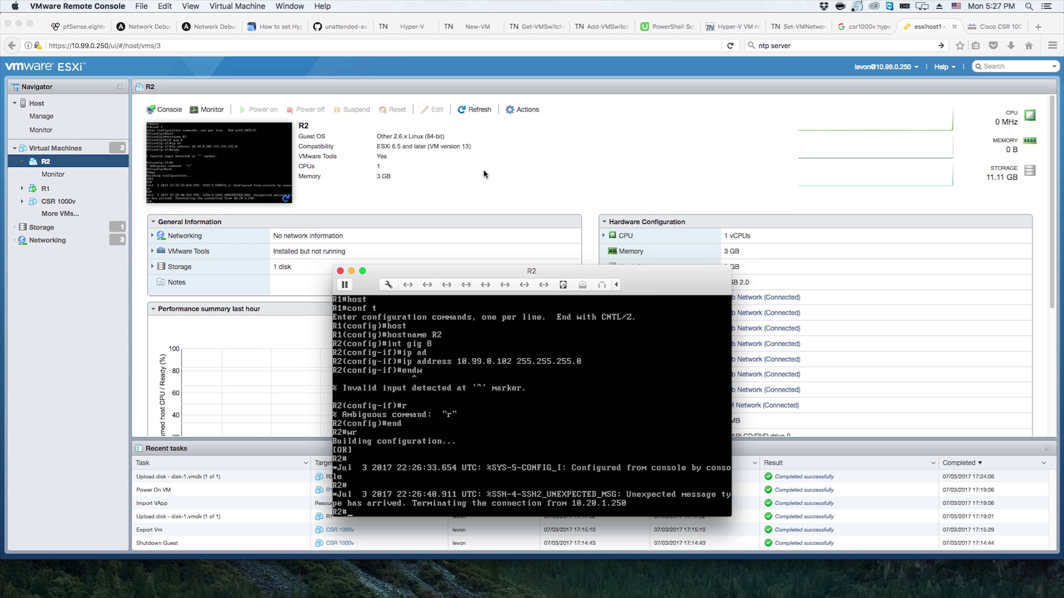
{"action": "left_click", "coordinate": [1038, 27]}
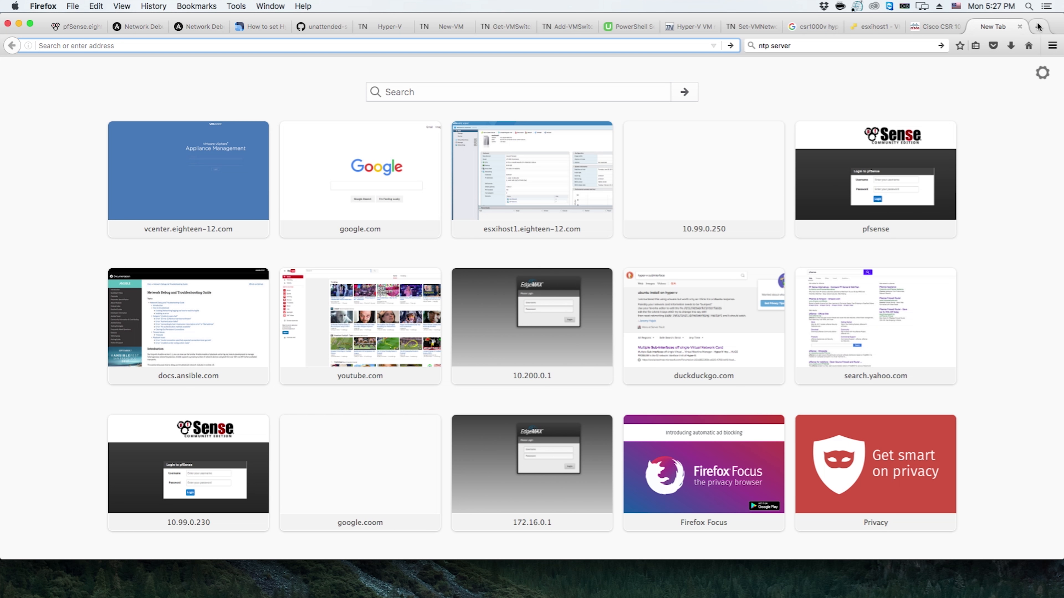
{"action": "type", "text": "ine"}
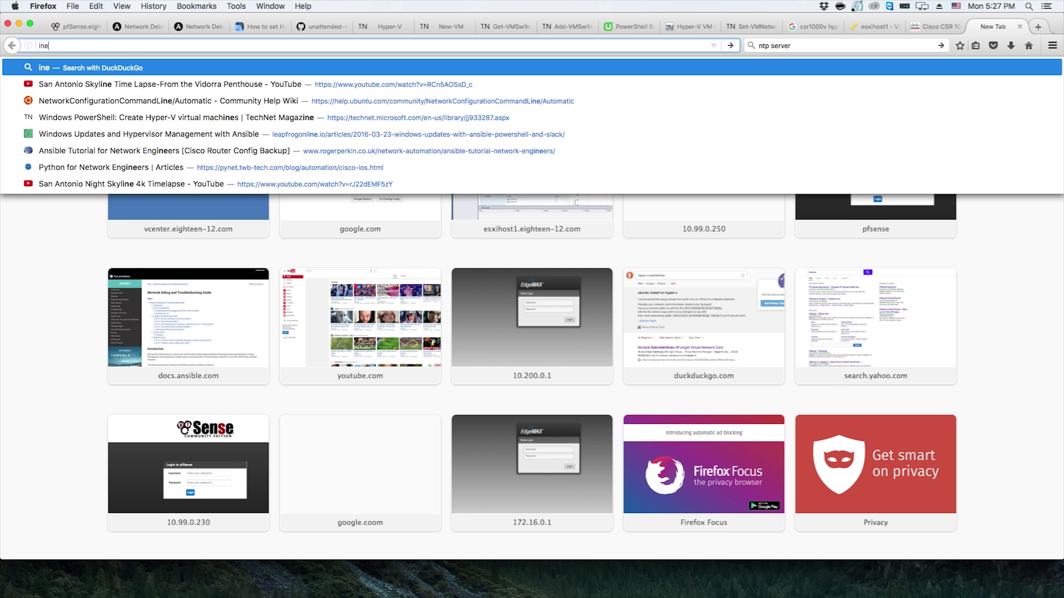
{"action": "key", "text": "BackSpace"}
{"action": "key", "text": "BackSpace"}
{"action": "key", "text": "BackSpace"}
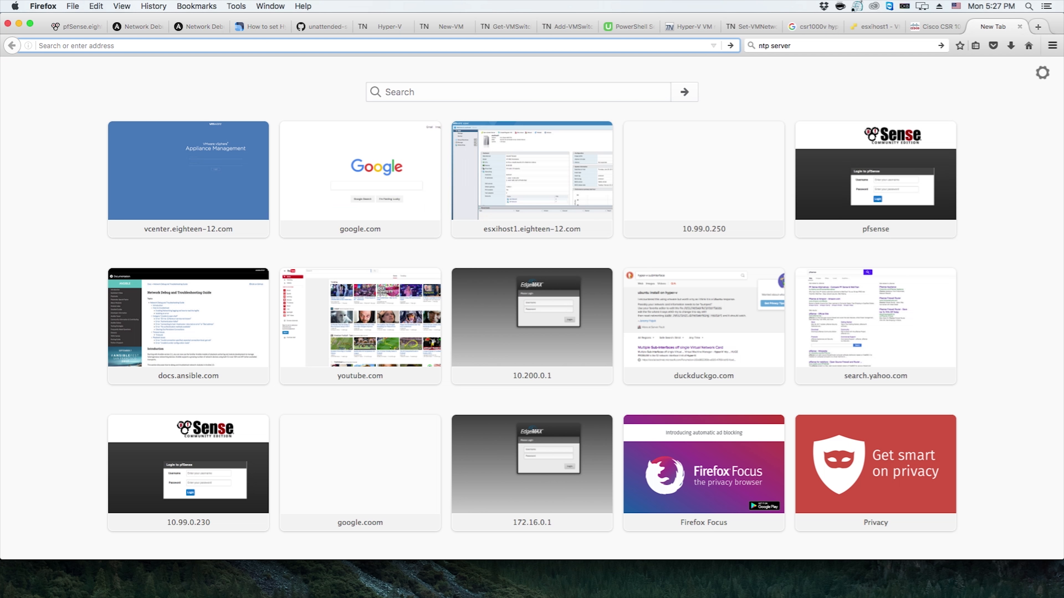
Go to google.com and search for the suggested query ine ccie r&s v5 topology
{"action": "type", "text": "google.com/"}
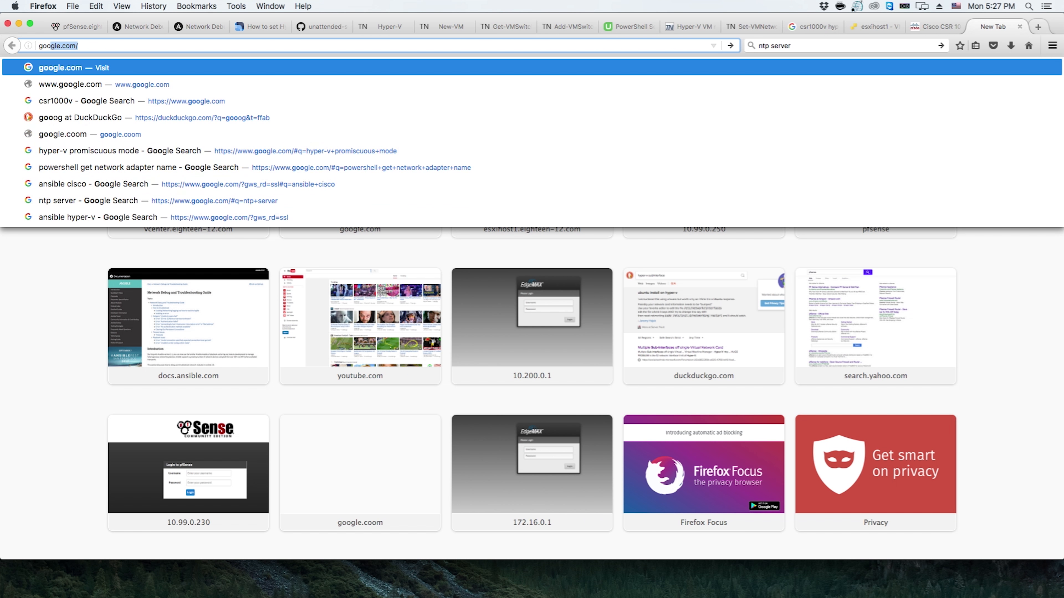
{"action": "key", "text": "Return"}
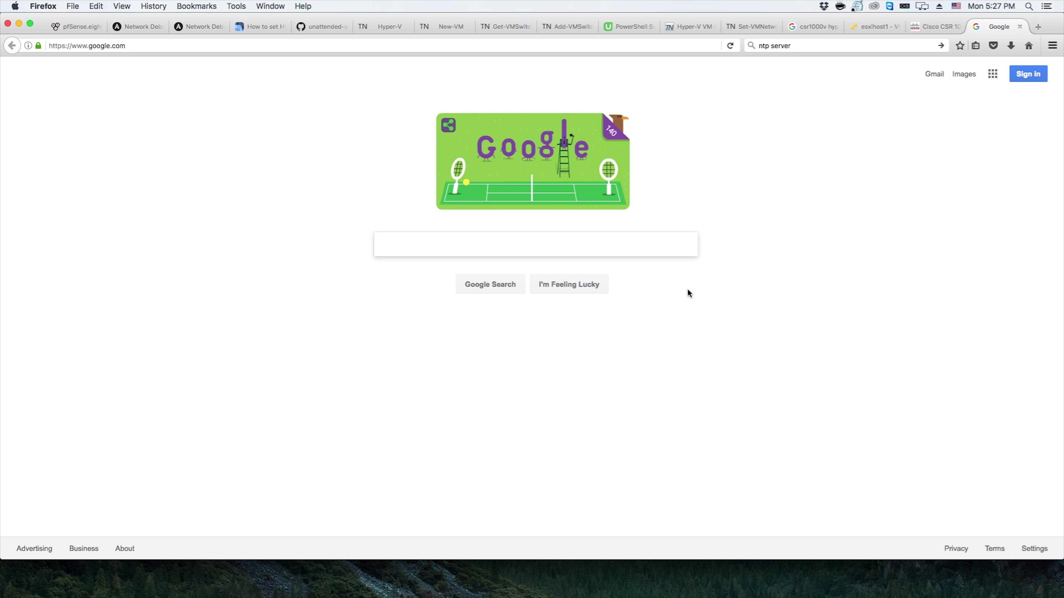
{"action": "type", "text": "ine cc"}
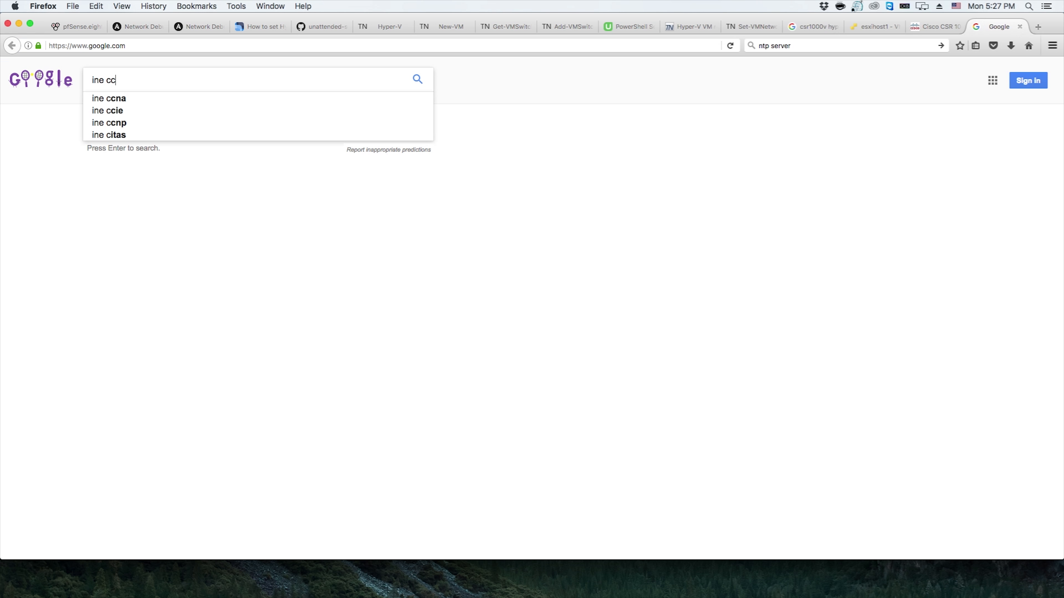
{"action": "type", "text": "ie v5 rs"}
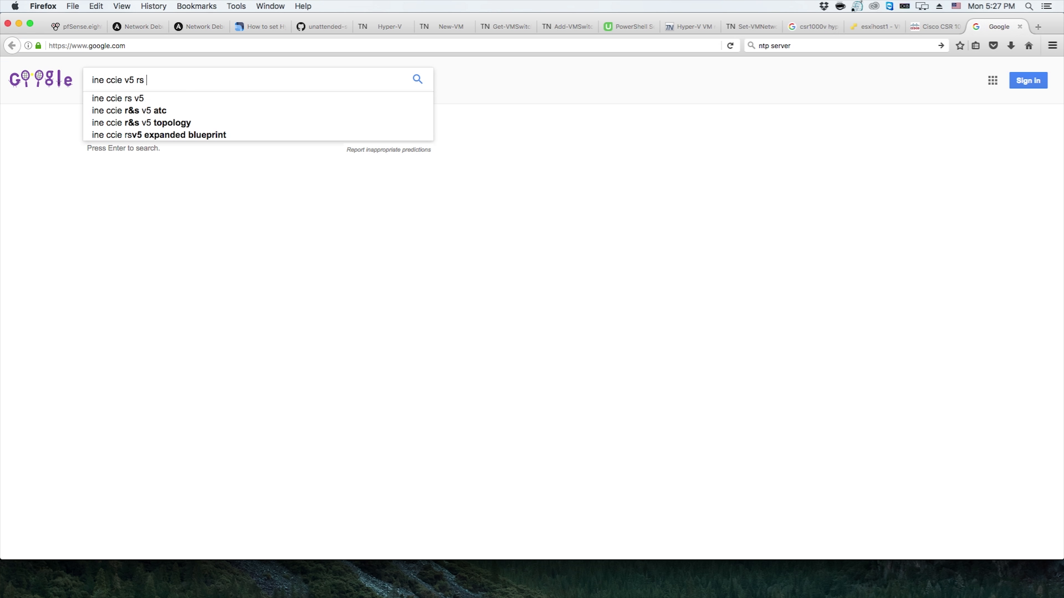
{"action": "key", "text": "Down"}
{"action": "key", "text": "Down"}
{"action": "key", "text": "Down"}
{"action": "key", "text": "Down"}
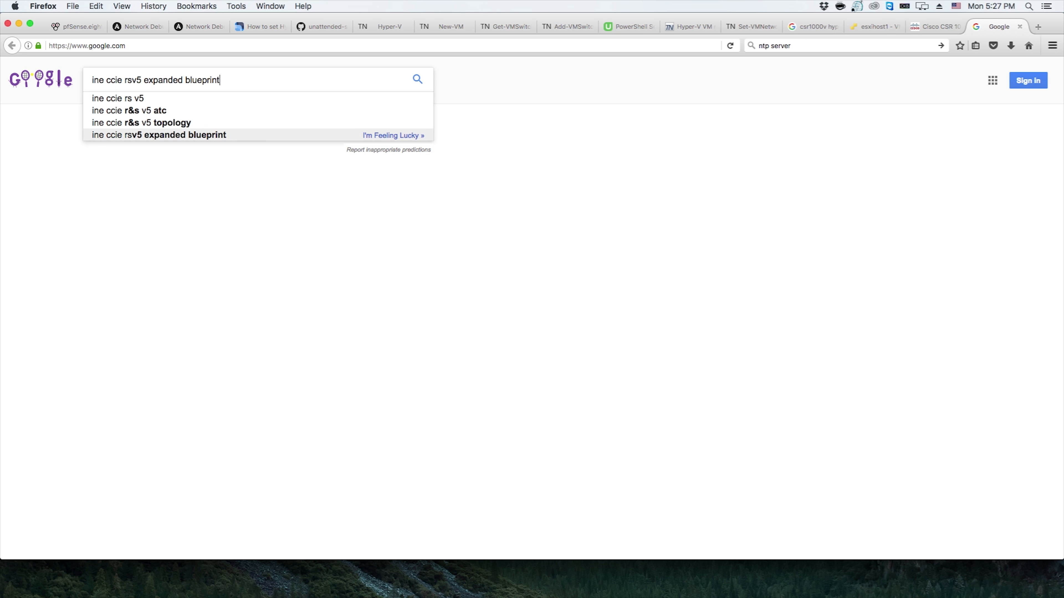
{"action": "key", "text": "Up"}
{"action": "key", "text": "Return"}
Open INE's CCIE R&S v5 Topology Diagrams & Initial Configurations page and examine the Advanced Technology Labs Without Addressing Diagram
{"action": "left_click", "coordinate": [219, 160]}
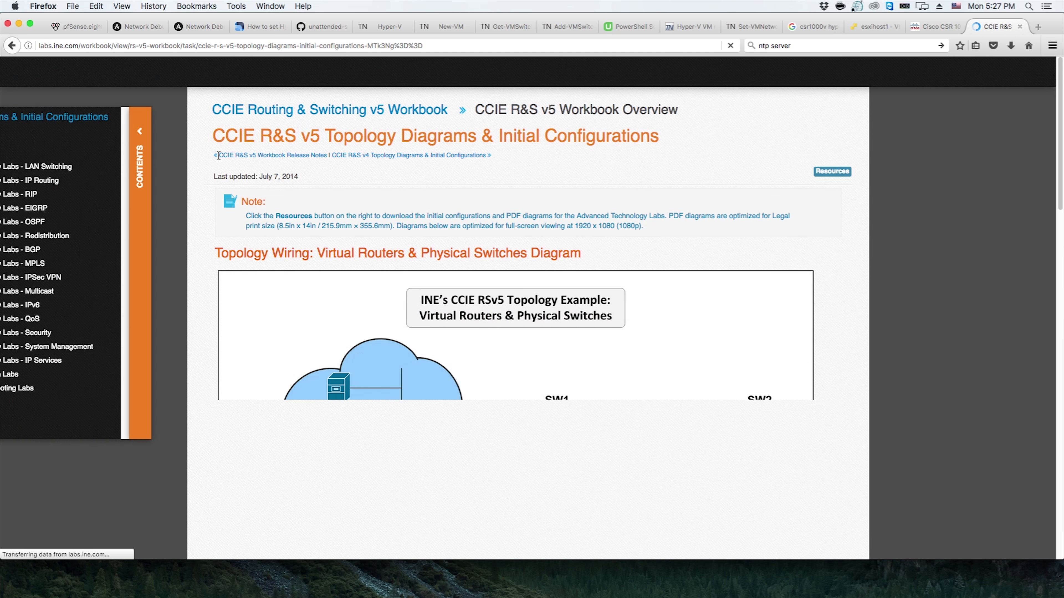
{"action": "scroll", "coordinate": [514, 250], "scroll_direction": "down", "scroll_amount": 10}
{"action": "scroll", "coordinate": [514, 250], "scroll_direction": "down", "scroll_amount": 6}
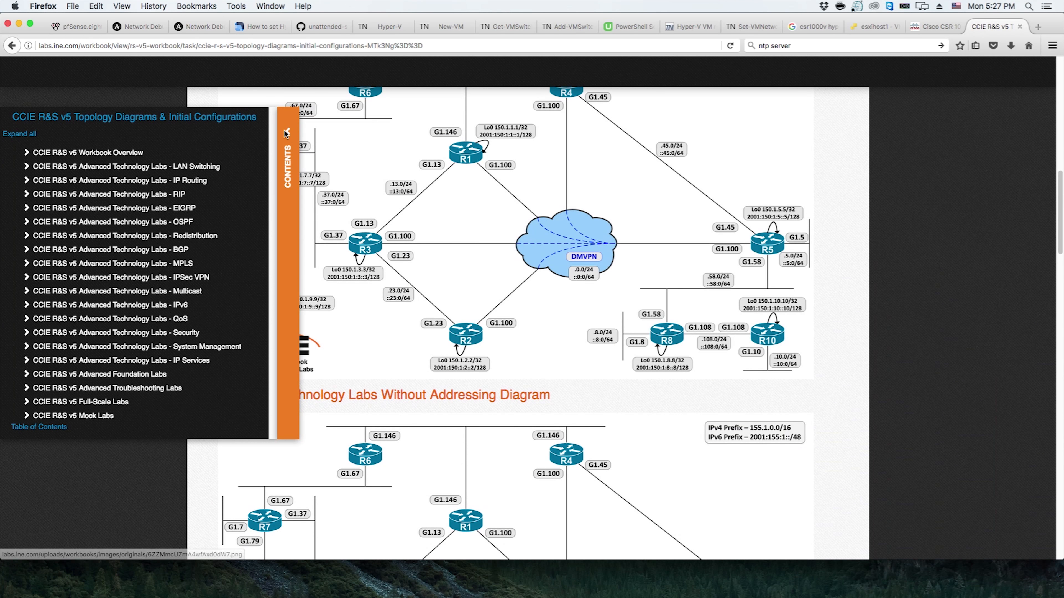
{"action": "scroll", "coordinate": [497, 225], "scroll_direction": "down", "scroll_amount": 6}
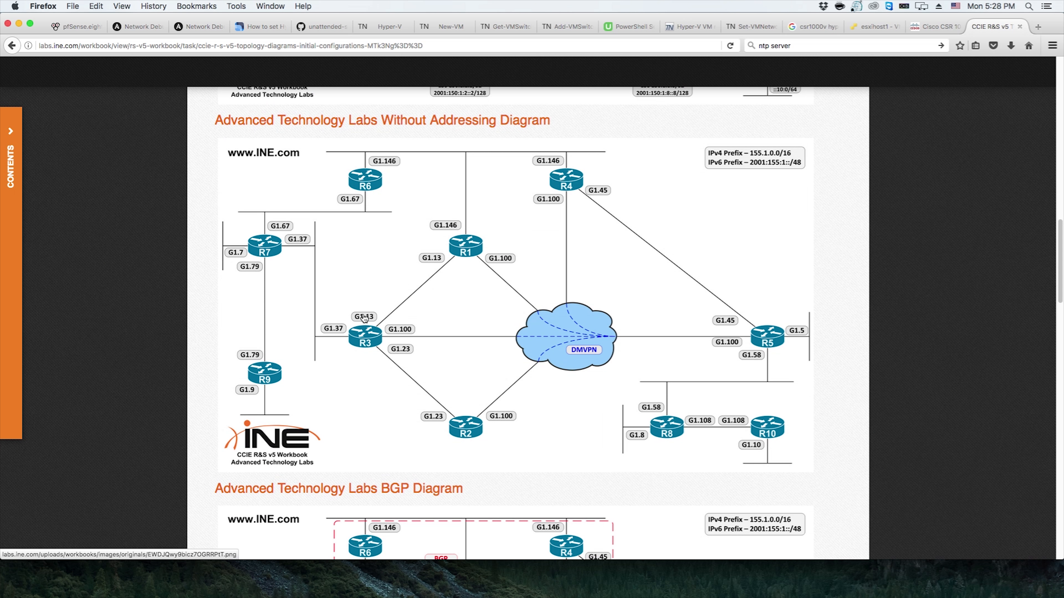